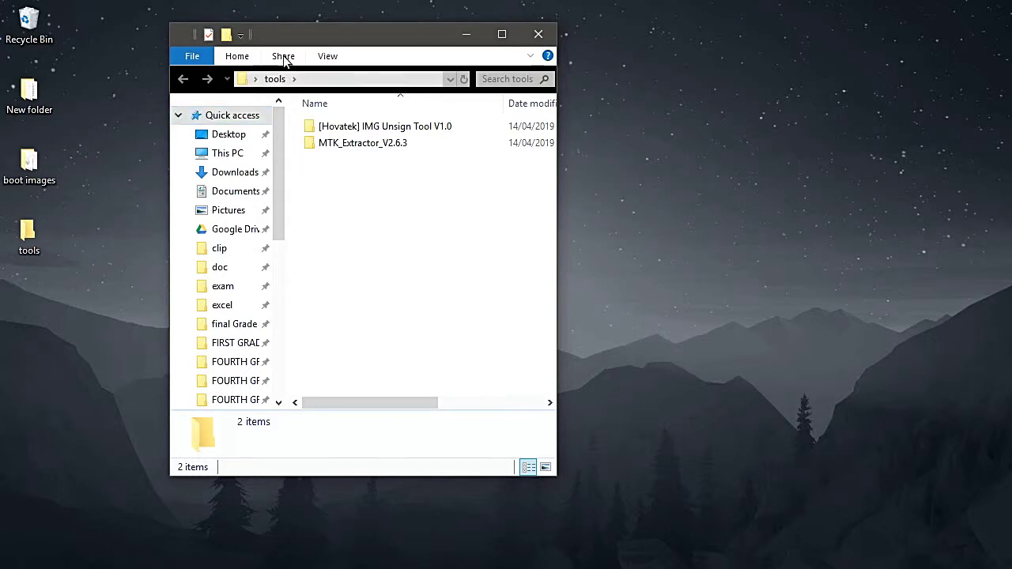
# Move the tools folder window aside to show its Hovatek and MTK_Extractor_V2.6.3 folders
pyautogui.moveTo(313, 30); pyautogui.dragTo(808, 24)
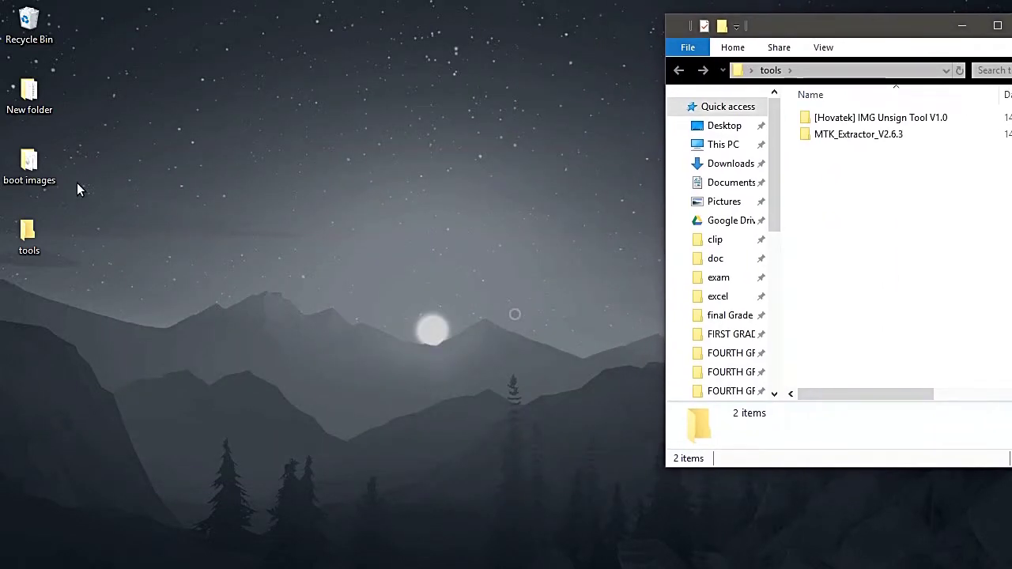
# Check the signed and unsigned folders under boot images, arranging the Explorer windows side by side
pyautogui.doubleClick(49, 173)
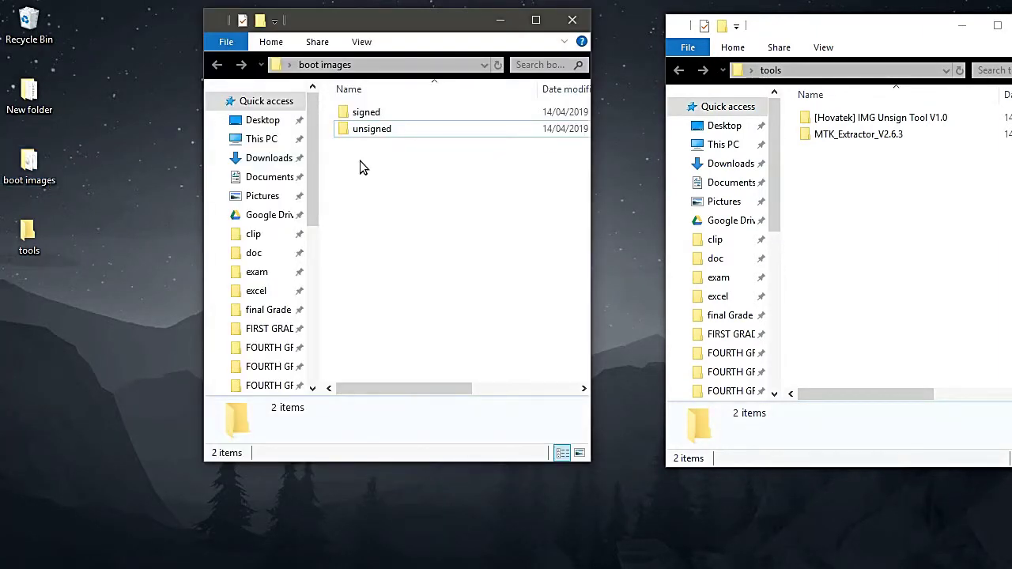
pyautogui.doubleClick(369, 115)
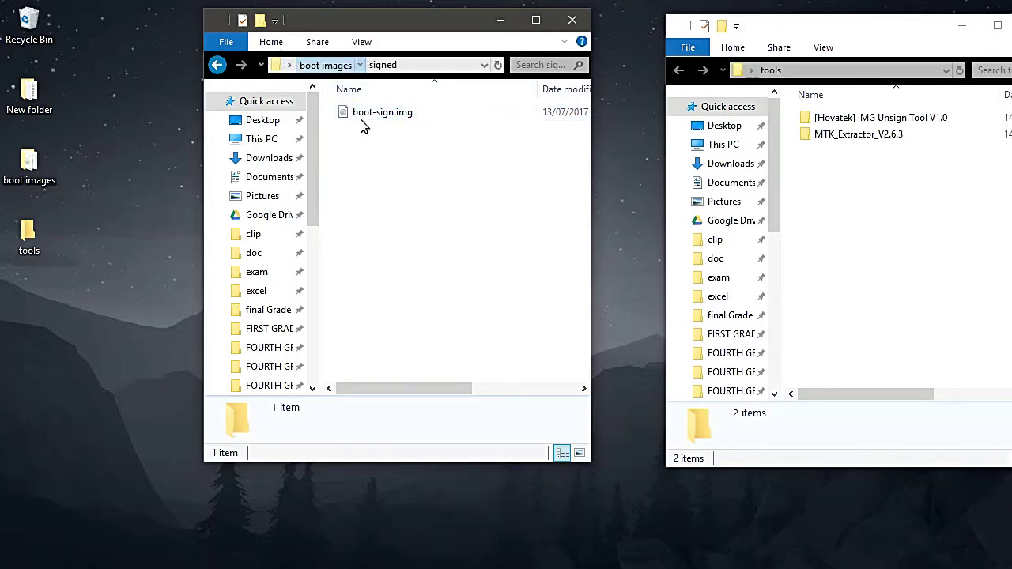
pyautogui.hotkey('alt', 'Up')
pyautogui.doubleClick(372, 130)
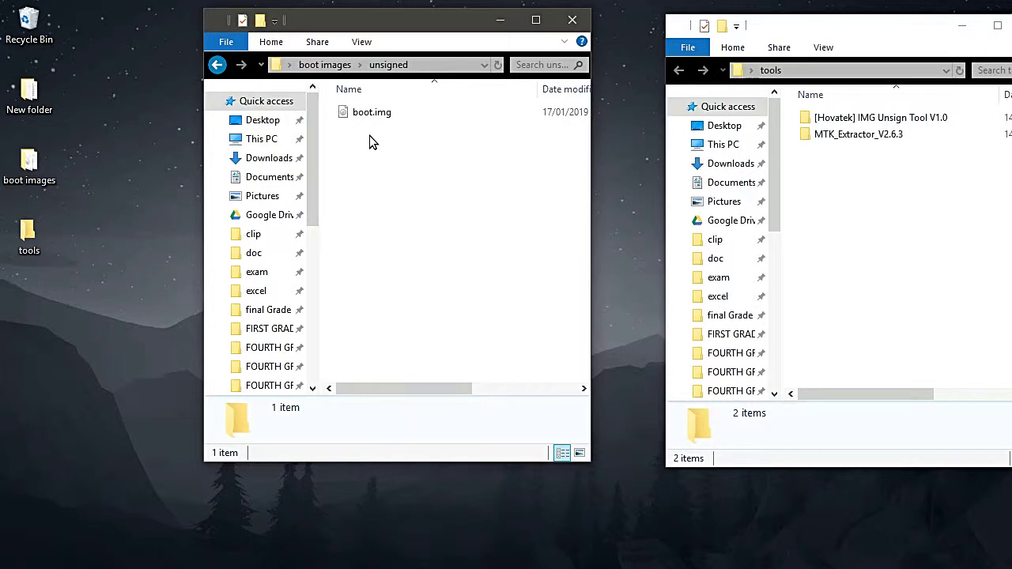
pyautogui.moveTo(389, 23); pyautogui.dragTo(358, 21)
pyautogui.moveTo(788, 26); pyautogui.dragTo(700, 27)
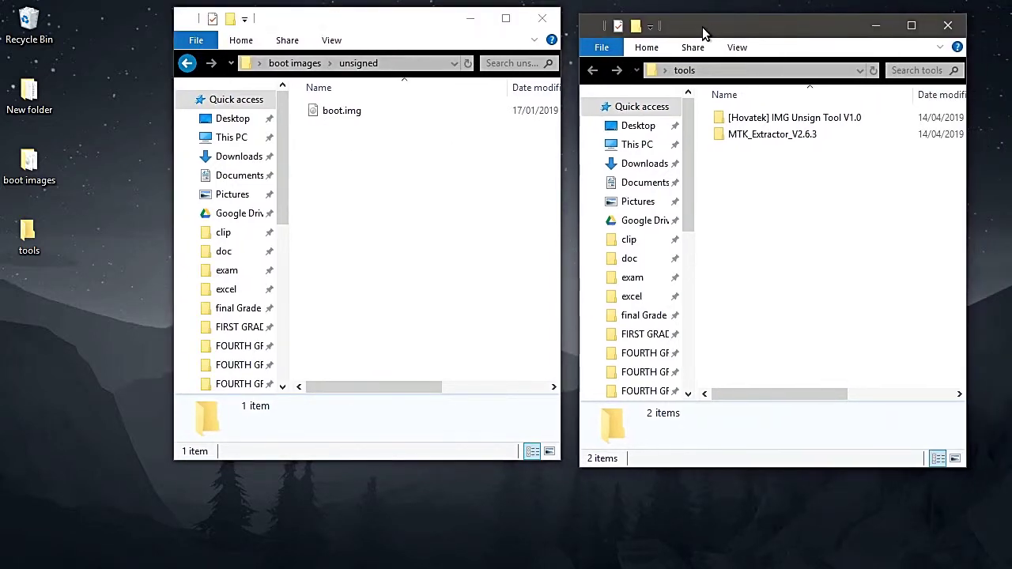
# Delete the old boot.img from the MTK_Extractor_V2.6.3 folder
pyautogui.click(753, 134)
pyautogui.doubleClick(753, 136)
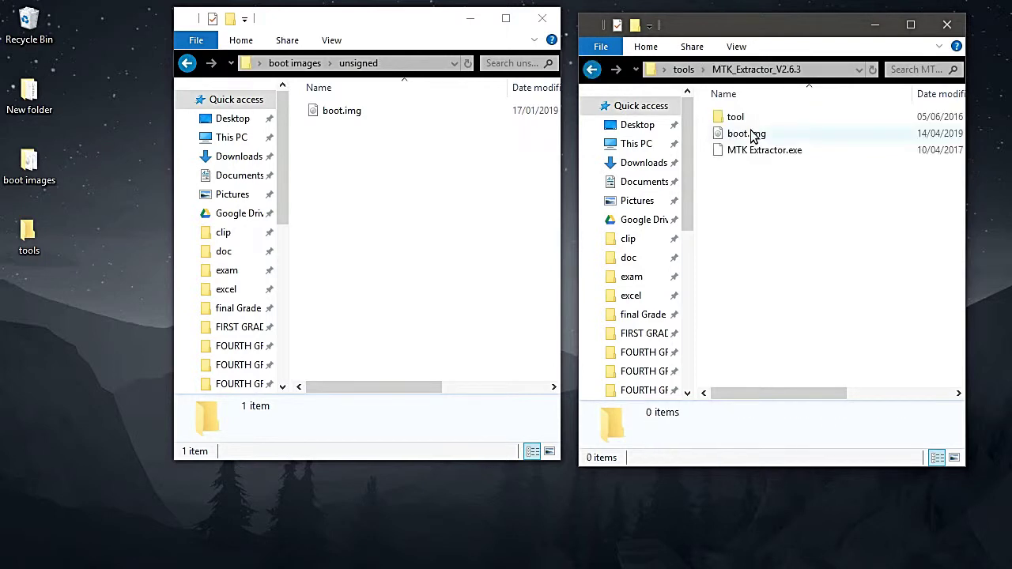
pyautogui.click(744, 135)
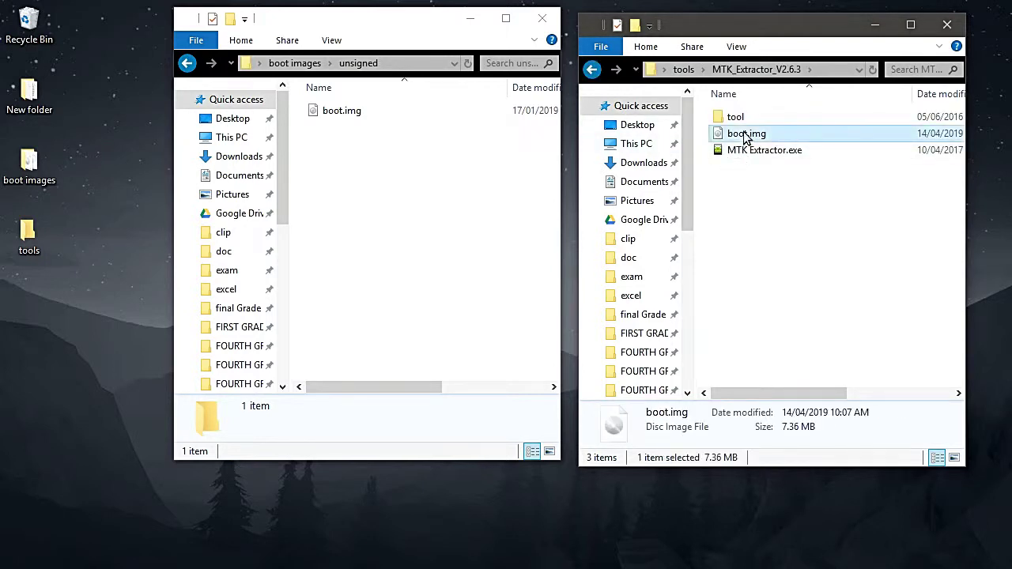
pyautogui.press('Delete')
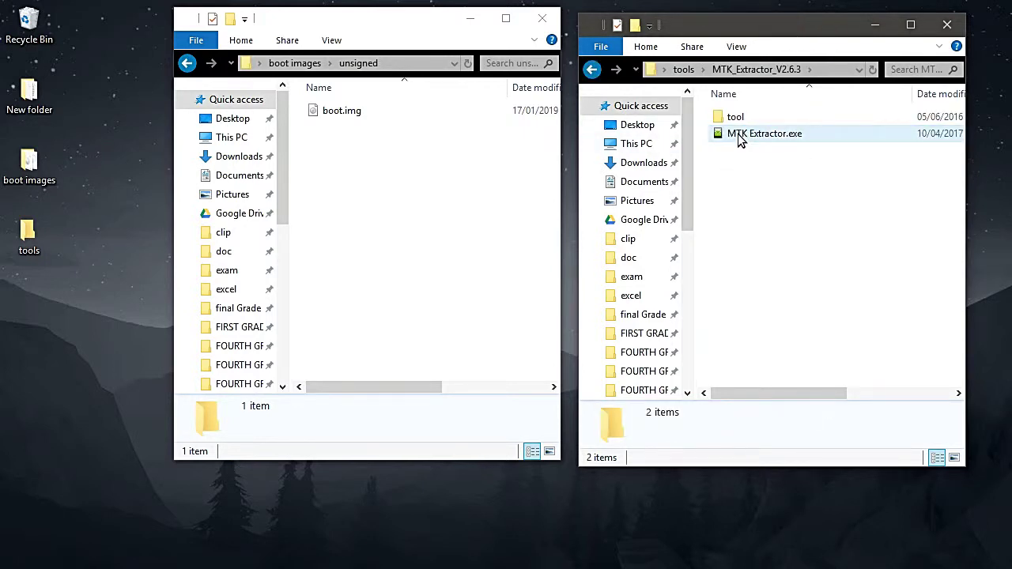
# Launch MTK Extractor.exe from its folder
pyautogui.click(740, 136)
pyautogui.rightClick(739, 136)
pyautogui.click(759, 136)
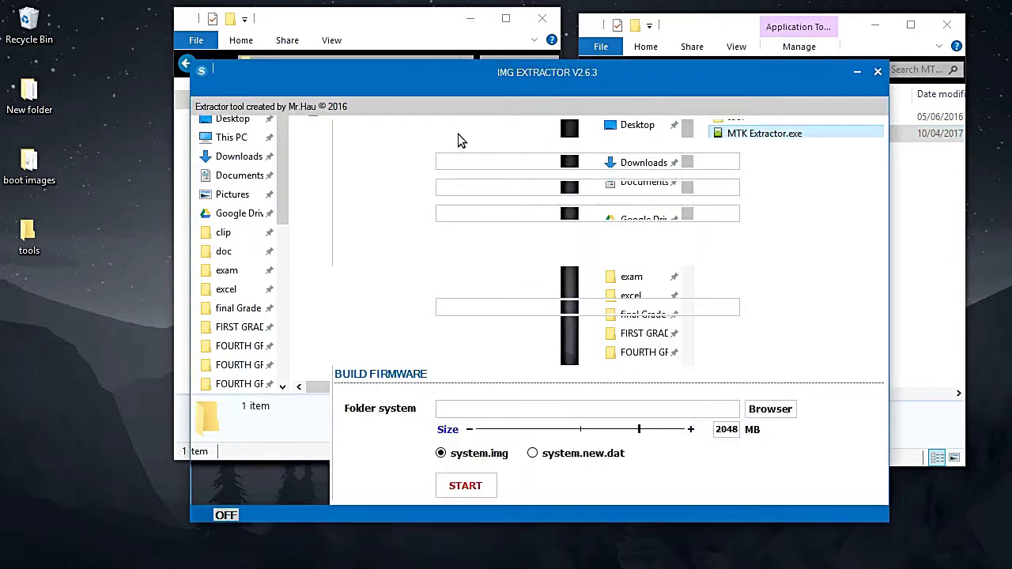
# Show the BOOT page with Unpack Boot and Repack Boot, after briefly viewing RECOVERY
pyautogui.moveTo(425, 79); pyautogui.dragTo(379, 94)
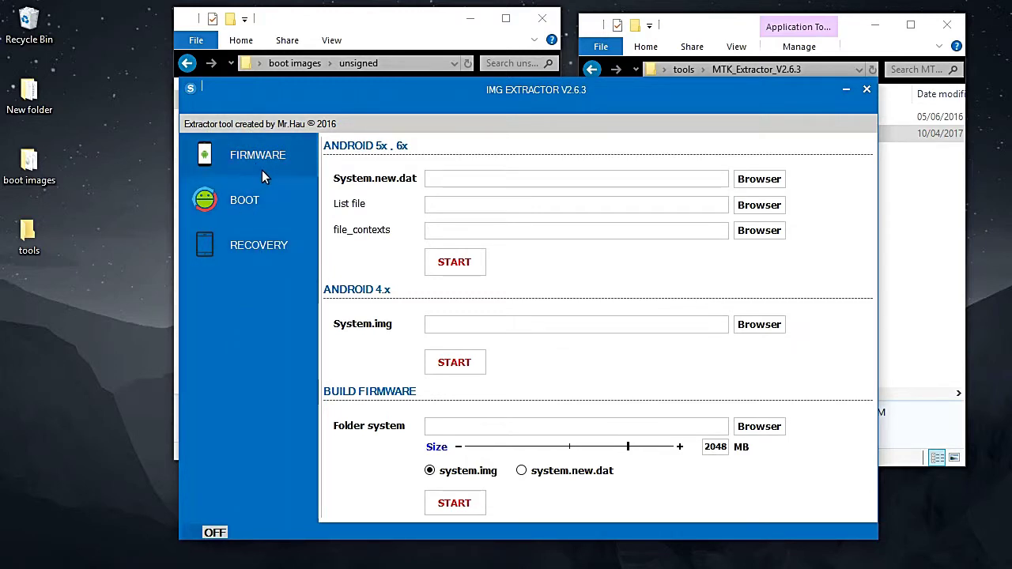
pyautogui.click(242, 208)
pyautogui.click(244, 261)
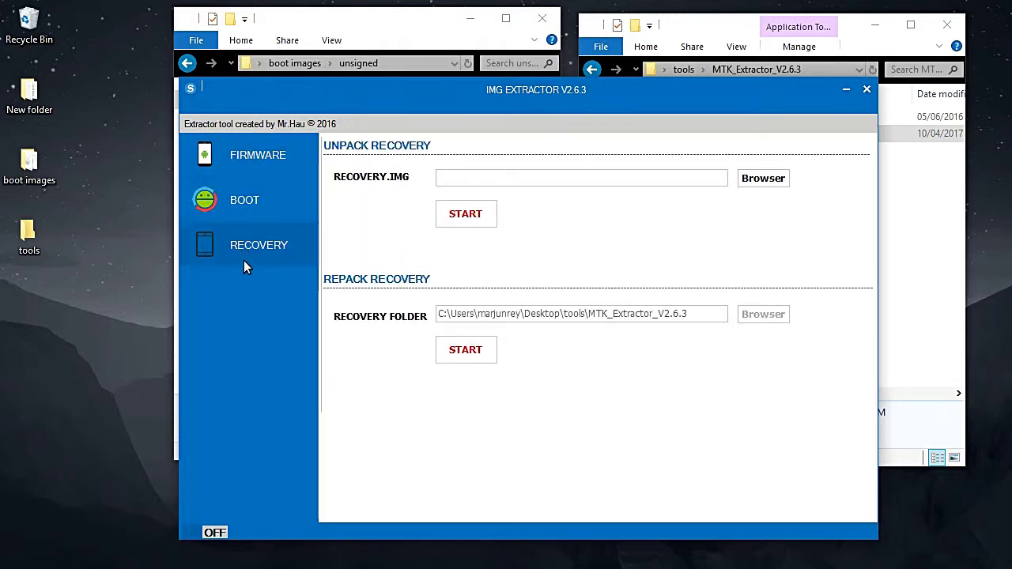
pyautogui.click(256, 193)
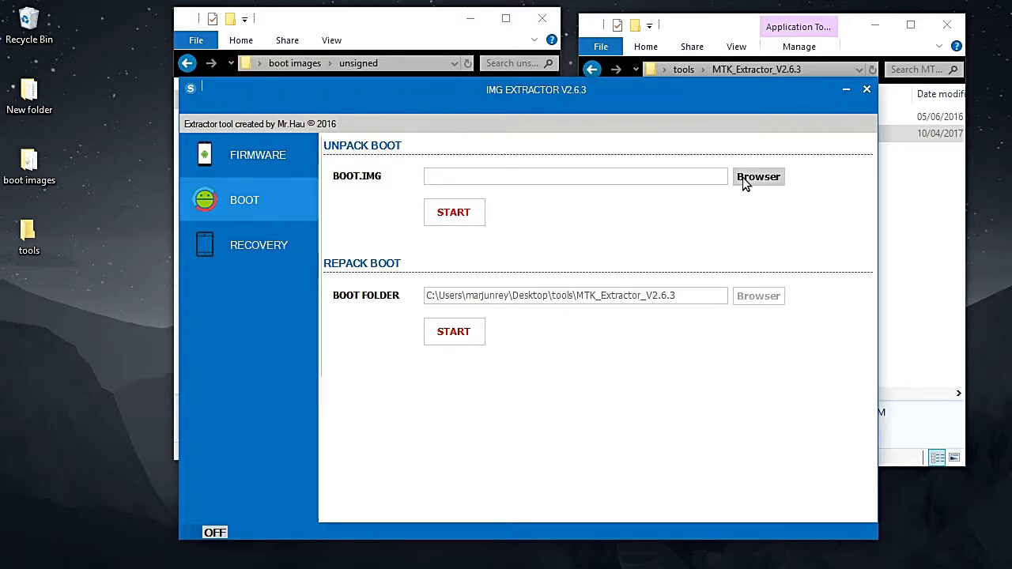
pyautogui.moveTo(360, 99); pyautogui.dragTo(348, 163)
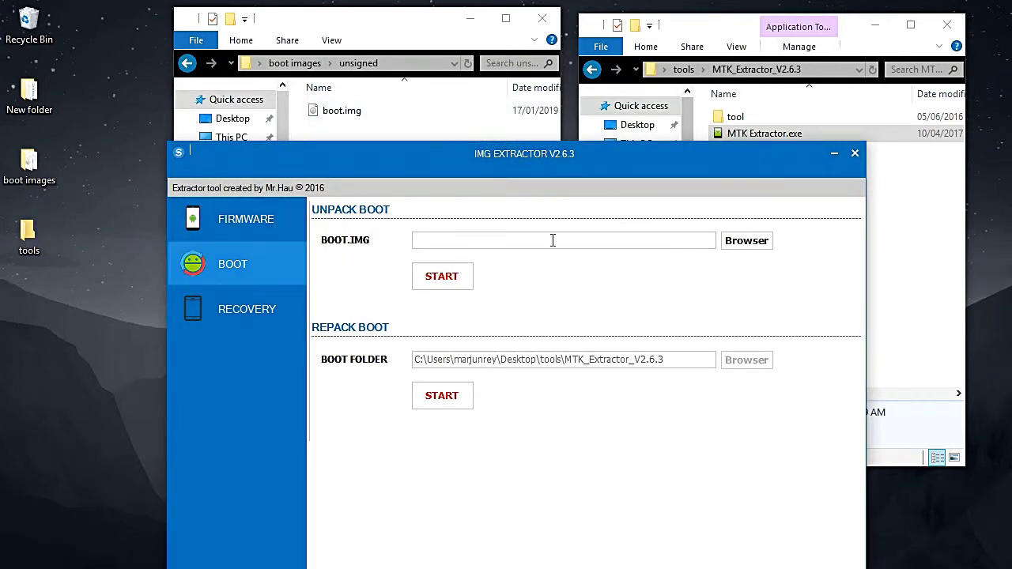
# Load boot.img from boot images > unsigned and unpack it with START under Unpack Boot
pyautogui.click(733, 249)
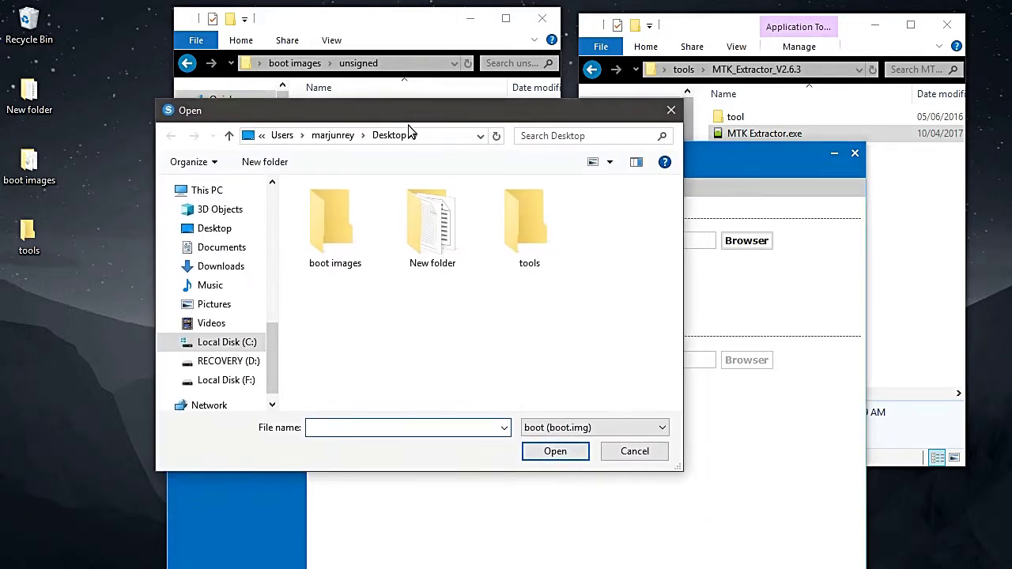
pyautogui.doubleClick(348, 247)
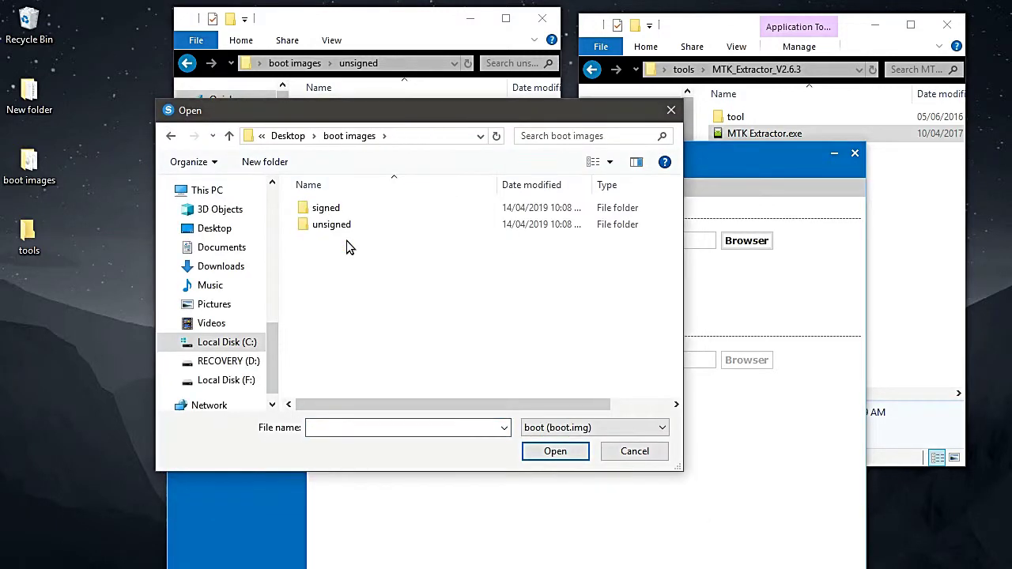
pyautogui.click(338, 230)
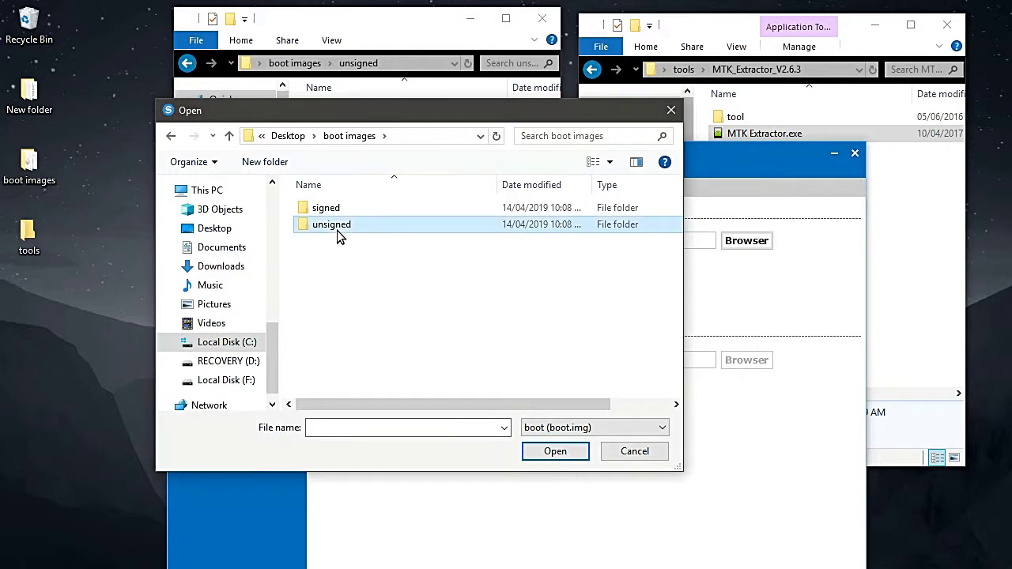
pyautogui.doubleClick(338, 231)
pyautogui.doubleClick(340, 210)
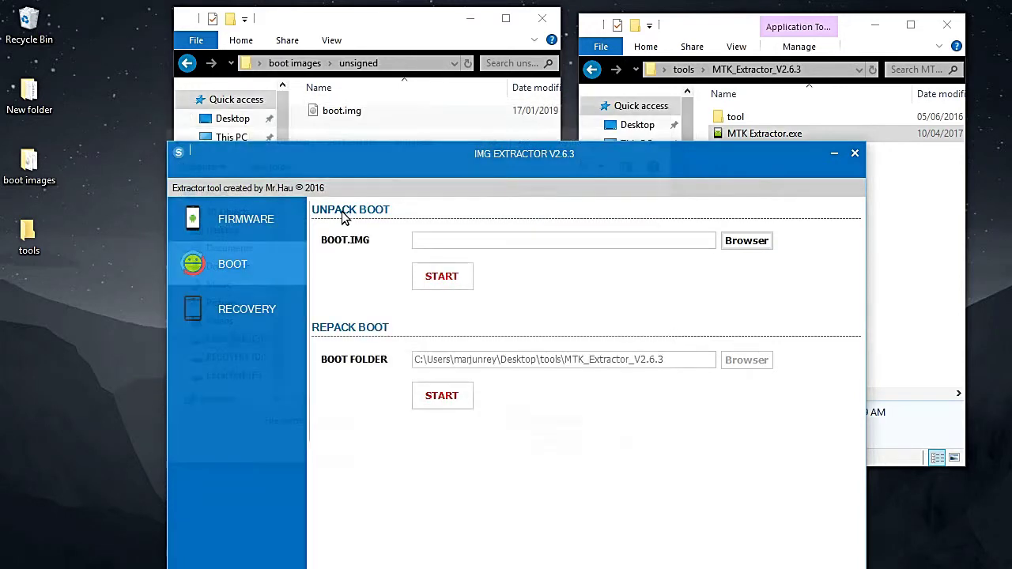
pyautogui.click(442, 283)
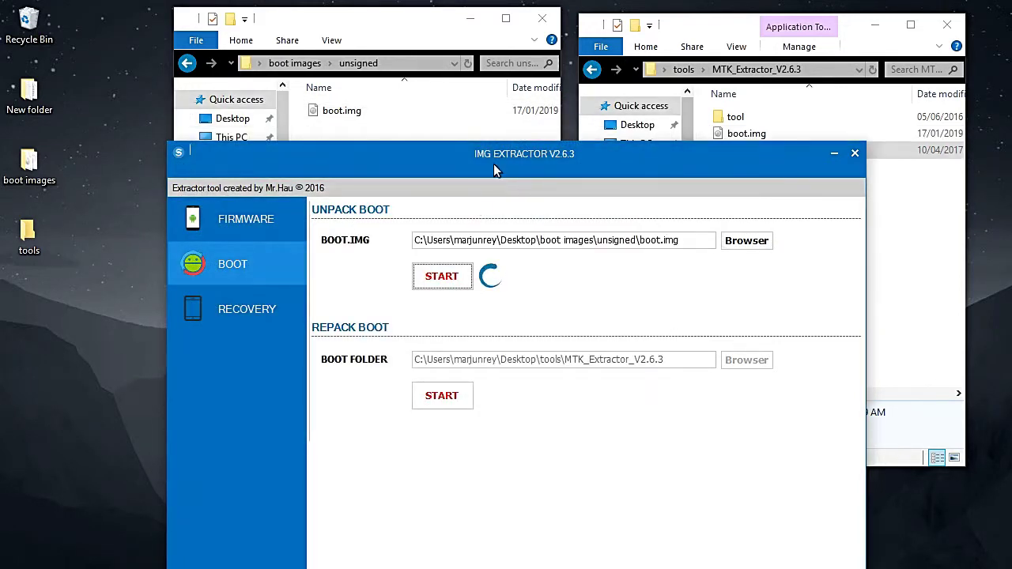
pyautogui.moveTo(495, 166); pyautogui.dragTo(280, 82)
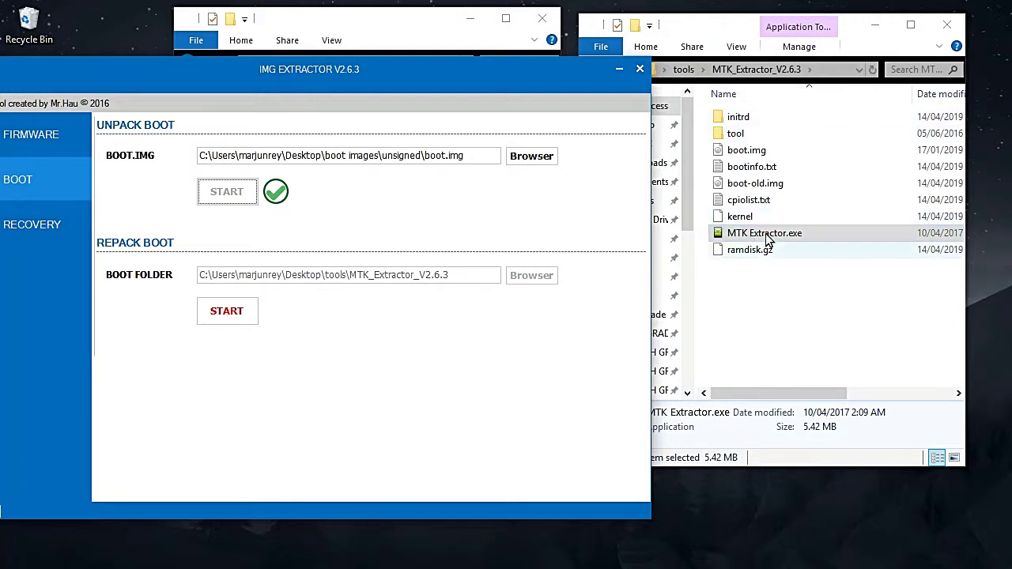
pyautogui.click(743, 221)
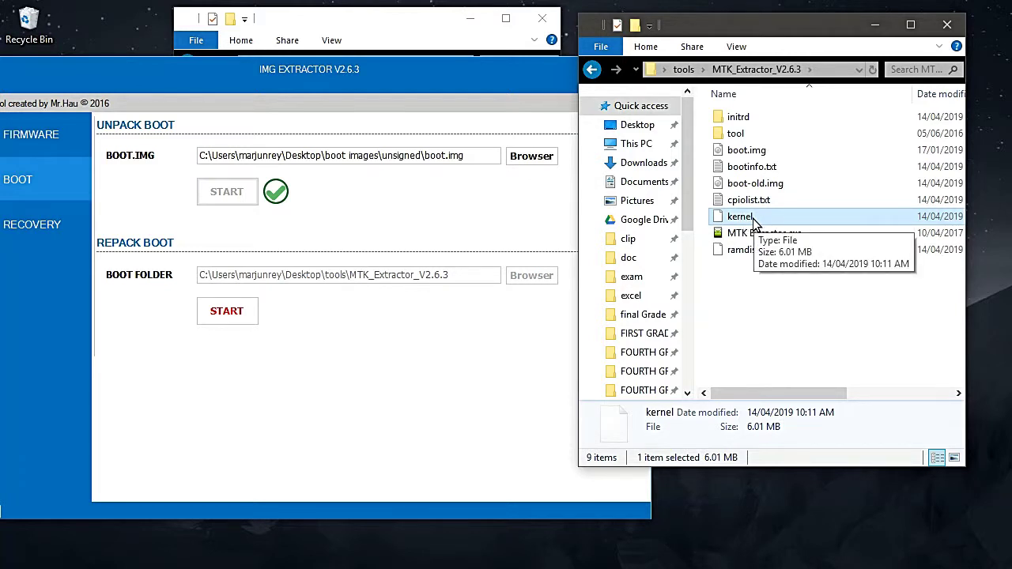
pyautogui.moveTo(430, 73); pyautogui.dragTo(485, 81)
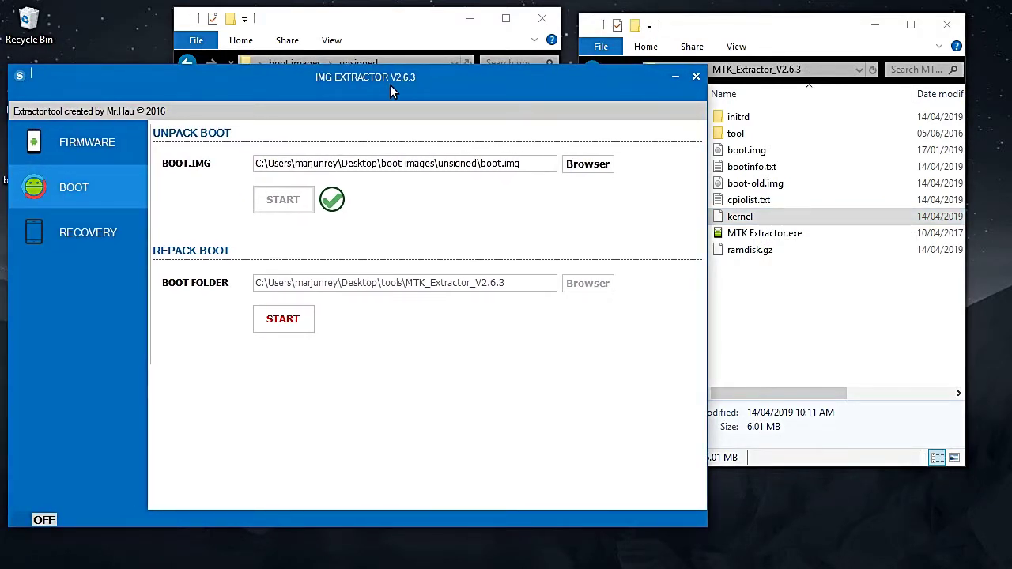
pyautogui.moveTo(390, 91)
pyautogui.mouseDown()
pyautogui.moveTo(377, 76)
pyautogui.moveTo(386, 79)
pyautogui.mouseUp()
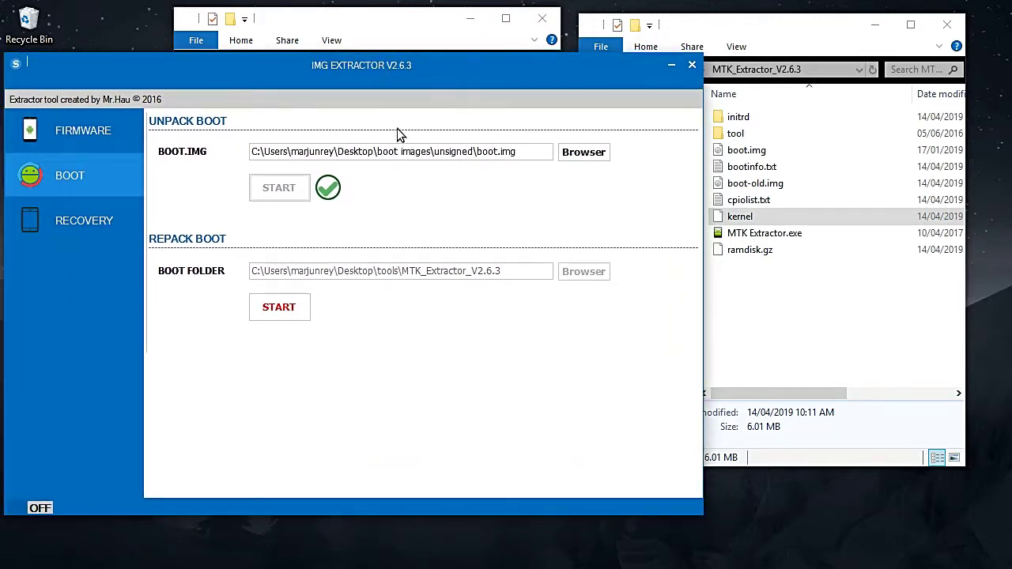
# Repack the boot folder and select the newly repacked boot.img
pyautogui.click(277, 315)
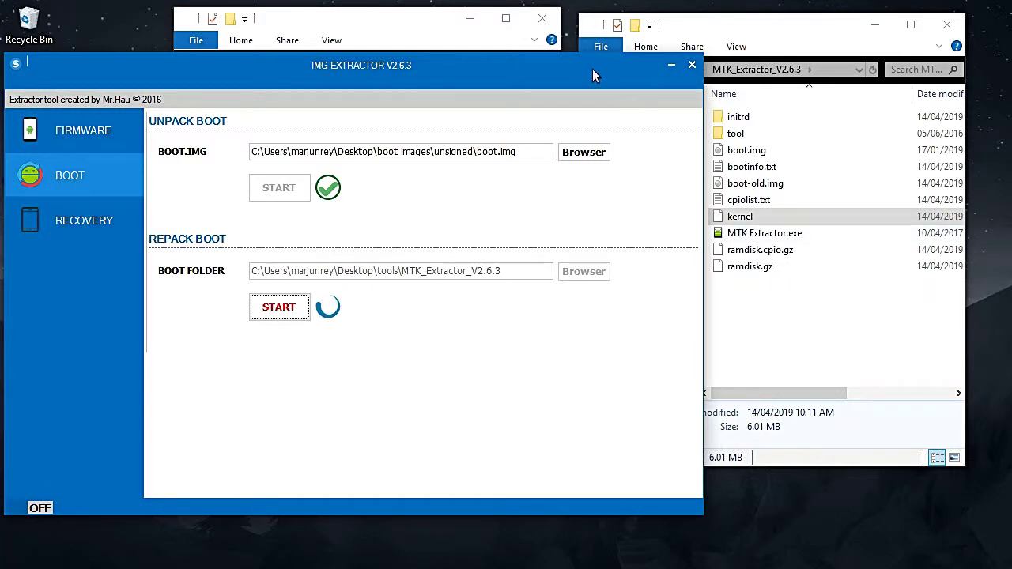
pyautogui.moveTo(593, 70); pyautogui.dragTo(590, 80)
pyautogui.click(741, 139)
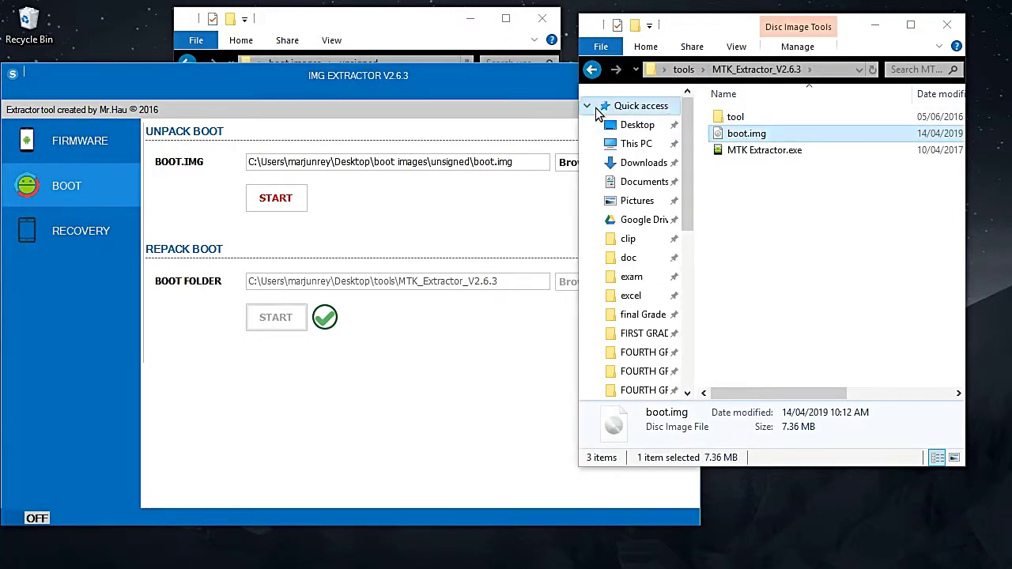
pyautogui.moveTo(546, 82)
pyautogui.mouseDown()
pyautogui.moveTo(534, 57)
pyautogui.moveTo(535, 78)
pyautogui.mouseUp()
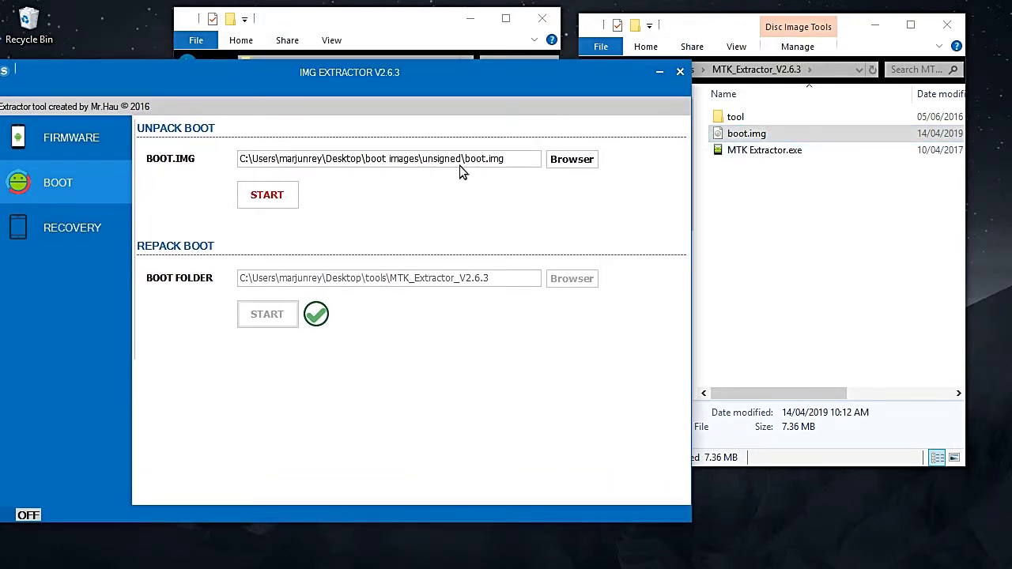
# Delete the old boot.img from the MTK_Extractor_V2.6.3 tool folder
pyautogui.click(744, 136)
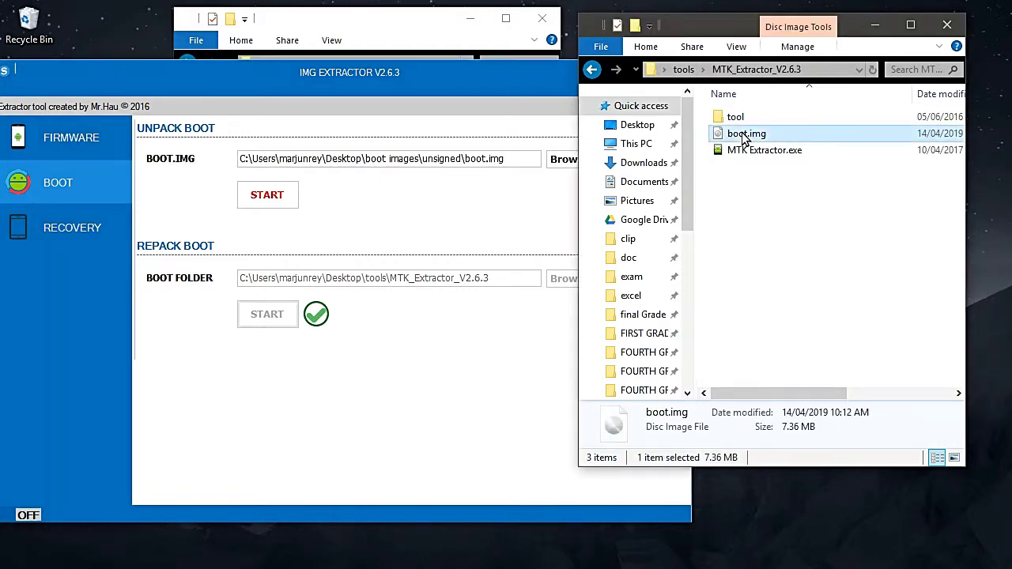
pyautogui.press('Delete')
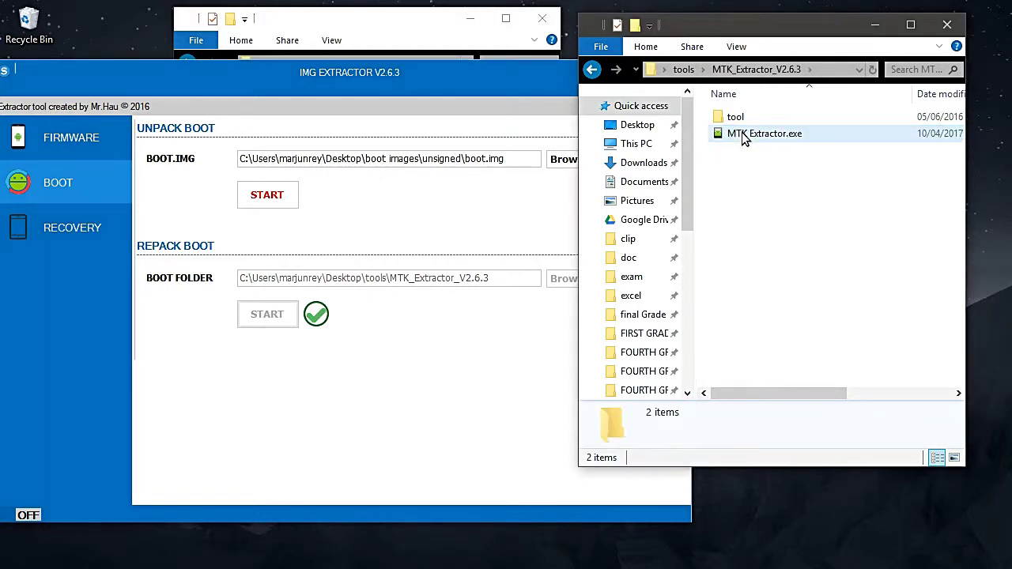
pyautogui.click(468, 87)
# Browse to boot images > signed in both the extractor's Open dialog and File Explorer
pyautogui.click(560, 160)
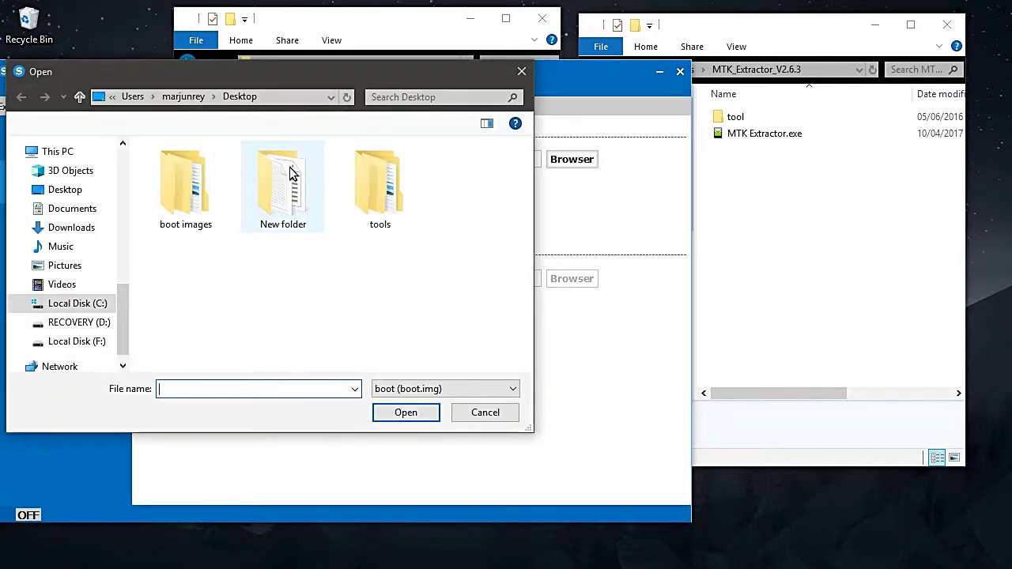
pyautogui.doubleClick(177, 199)
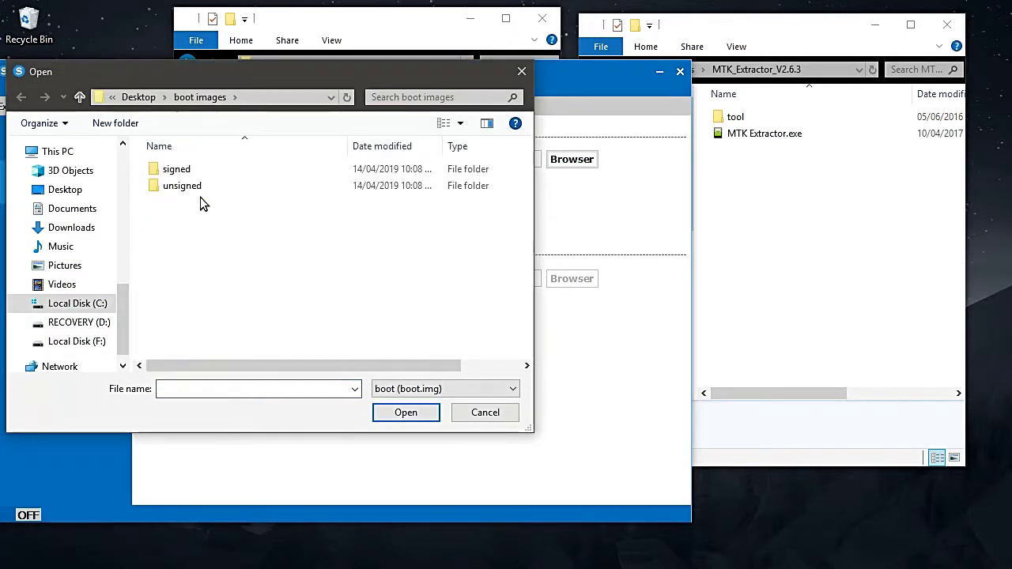
pyautogui.click(309, 33)
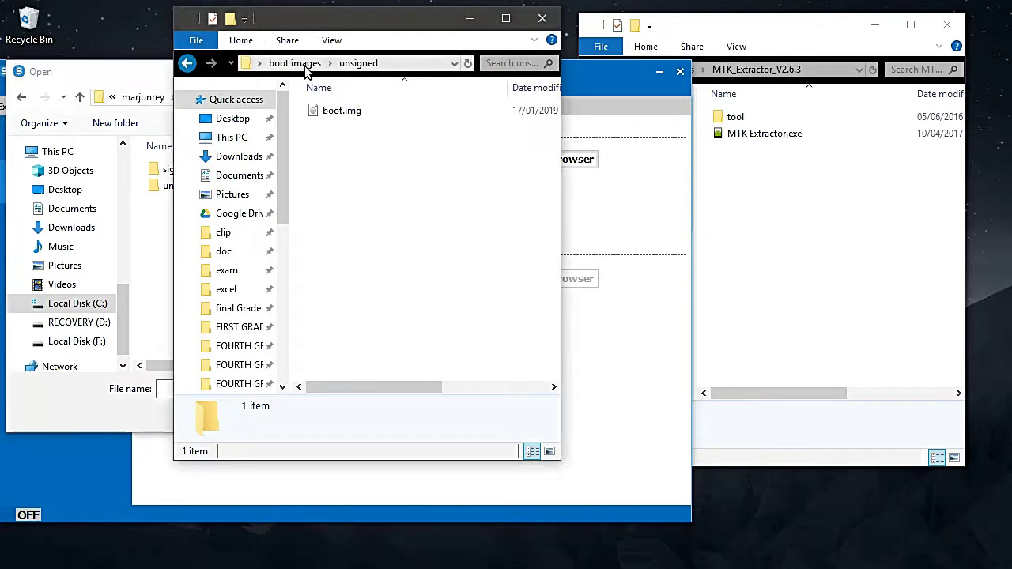
pyautogui.click(298, 64)
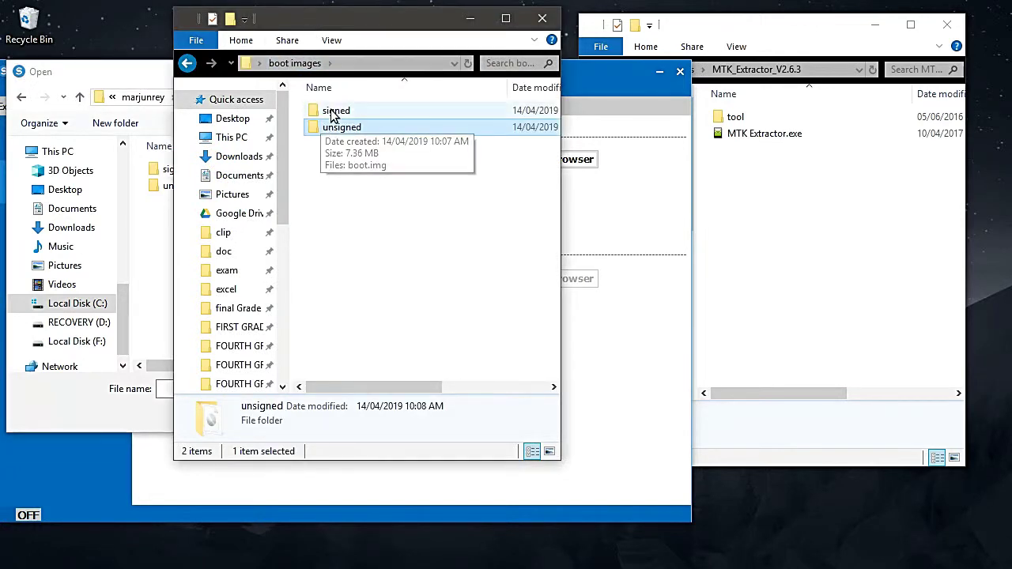
pyautogui.doubleClick(332, 112)
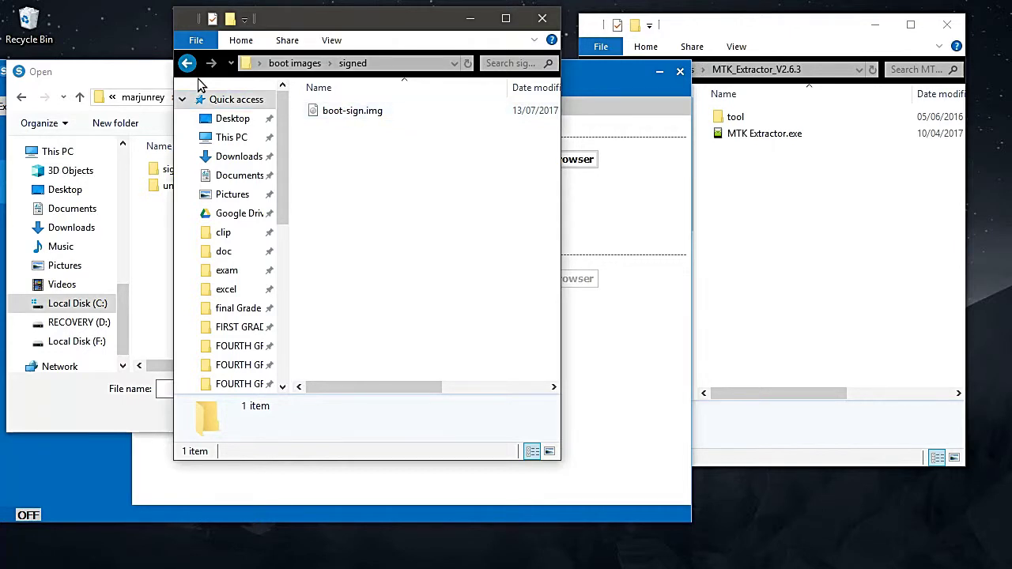
pyautogui.click(151, 86)
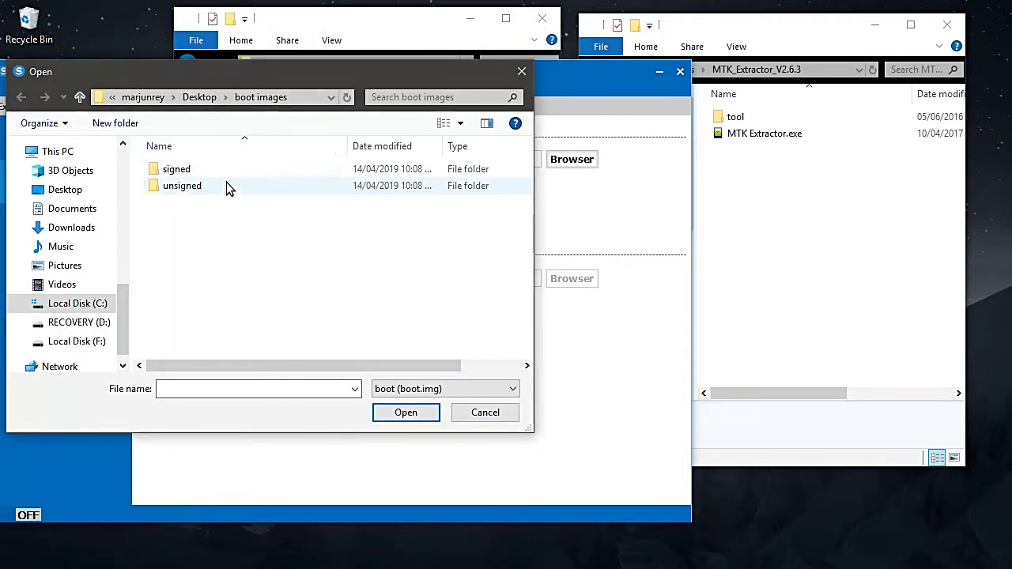
pyautogui.doubleClick(200, 172)
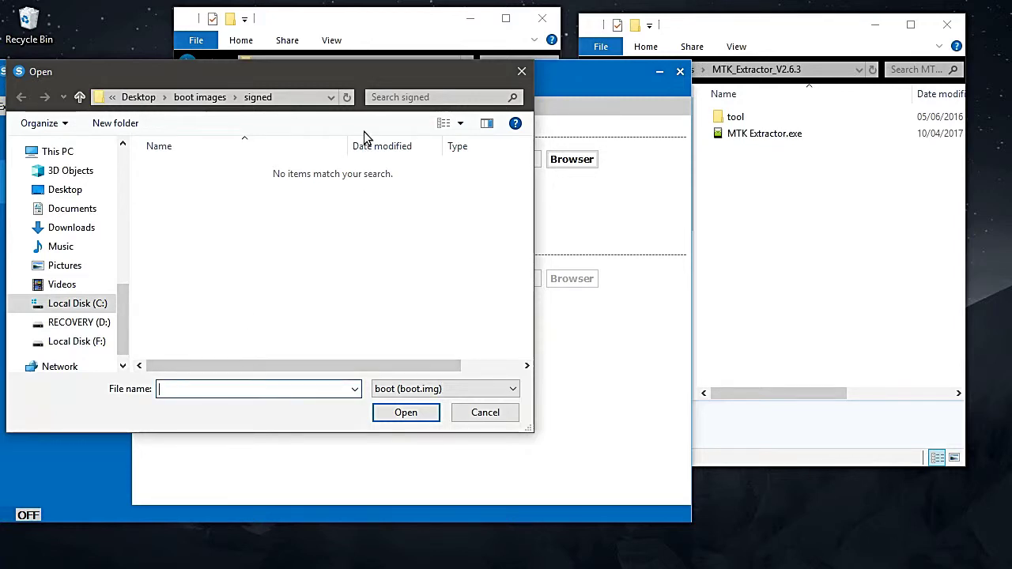
pyautogui.click(398, 40)
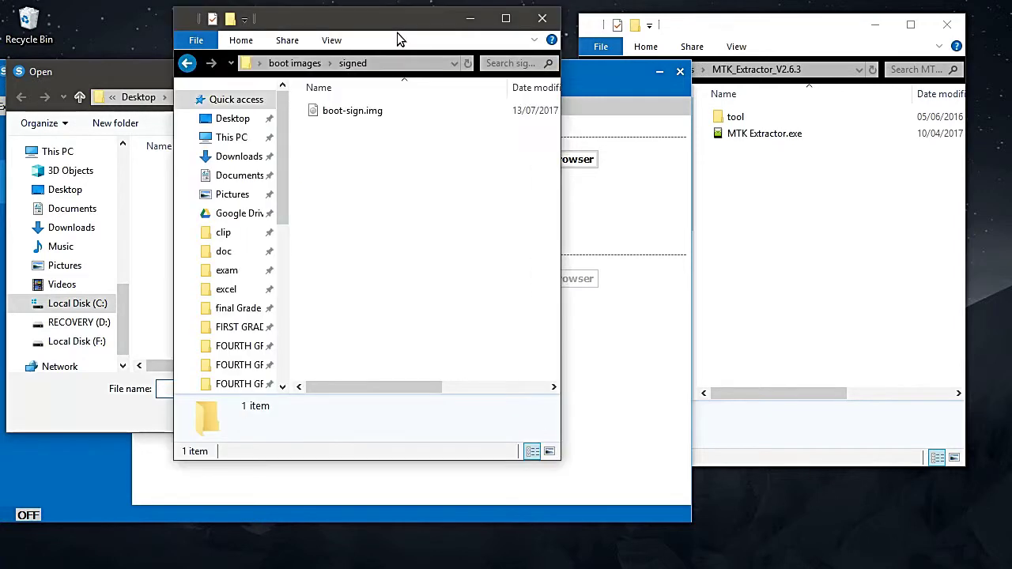
# Rename boot-sign.img in the signed folder to boot.img
pyautogui.click(360, 119)
pyautogui.rightClick(360, 115)
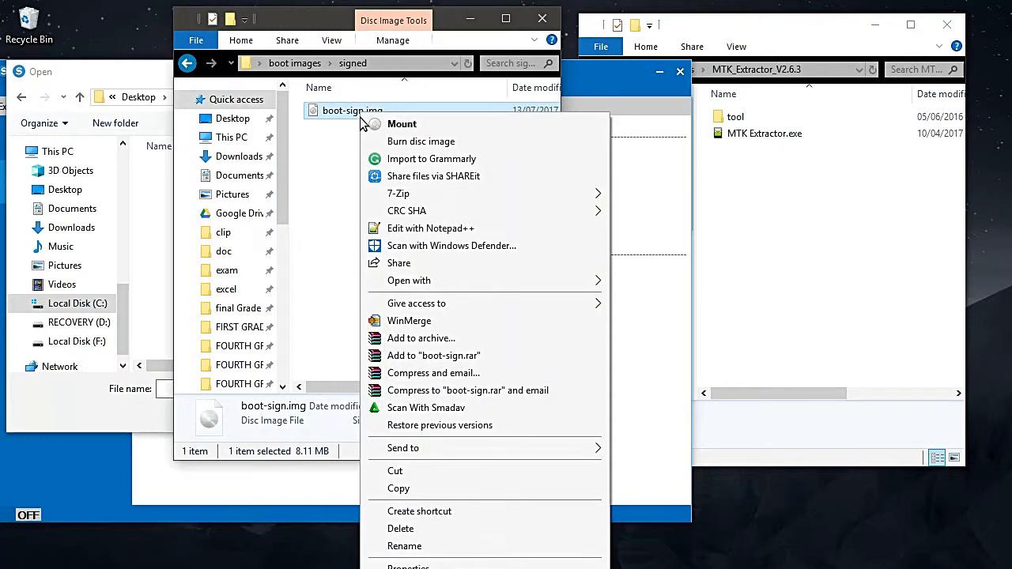
pyautogui.click(402, 545)
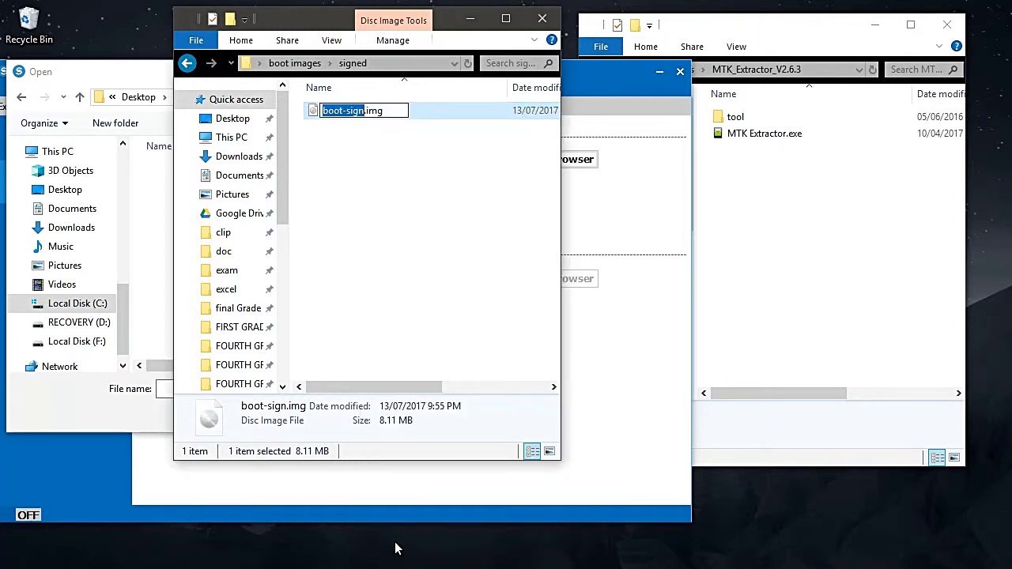
pyautogui.write('boot')
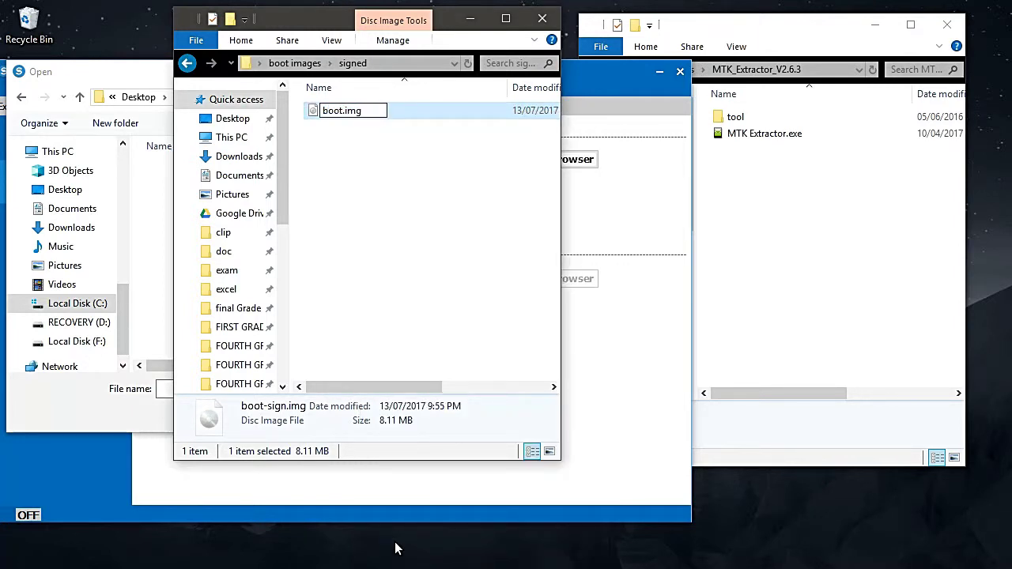
pyautogui.press('Return')
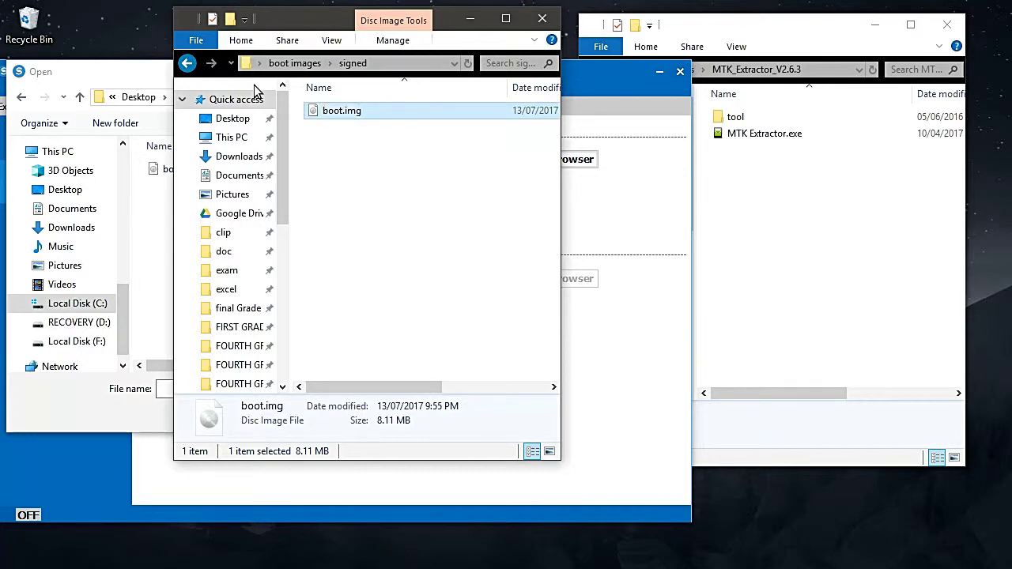
pyautogui.click(150, 80)
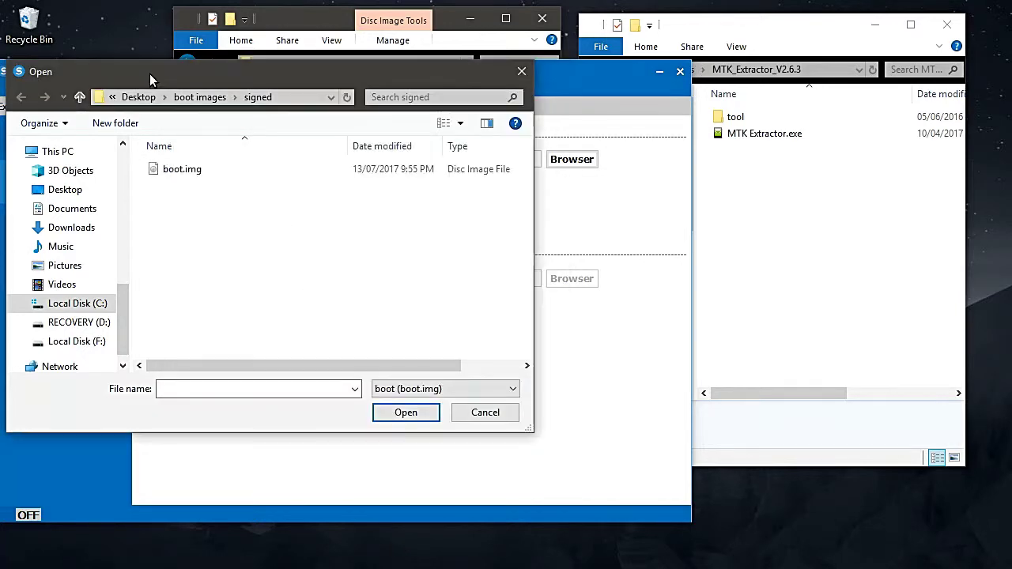
# Load the signed boot.img and unpack it with START under Unpack Boot
pyautogui.doubleClick(196, 174)
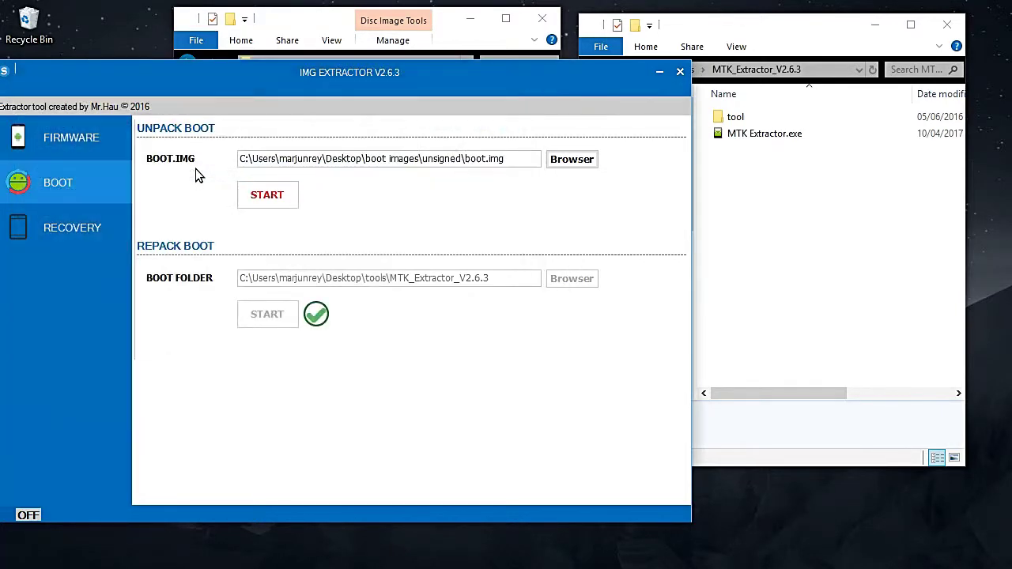
pyautogui.click(272, 201)
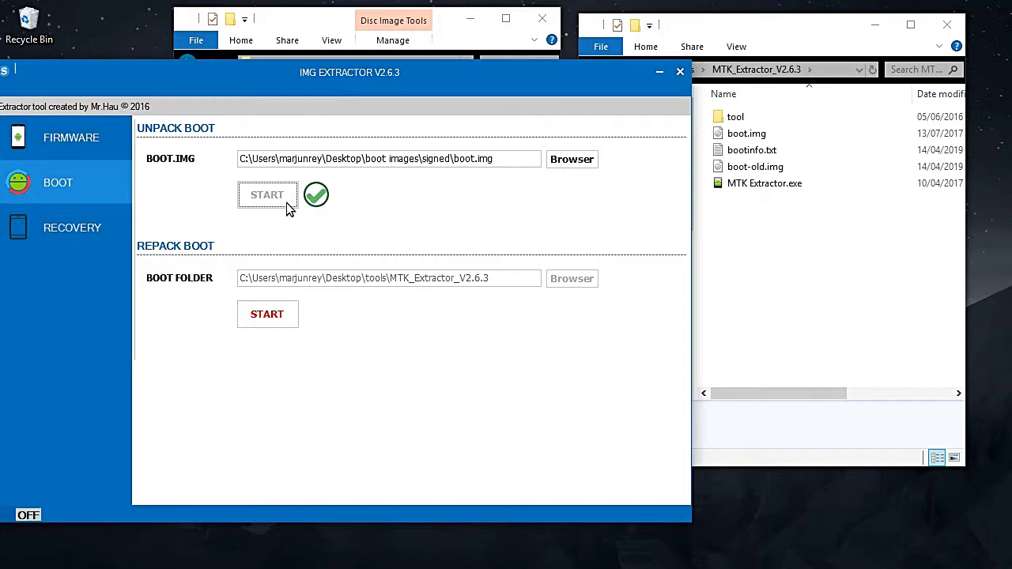
# Start Repack Boot while watching the tool folder, then minimize IMG Extractor
pyautogui.click(736, 251)
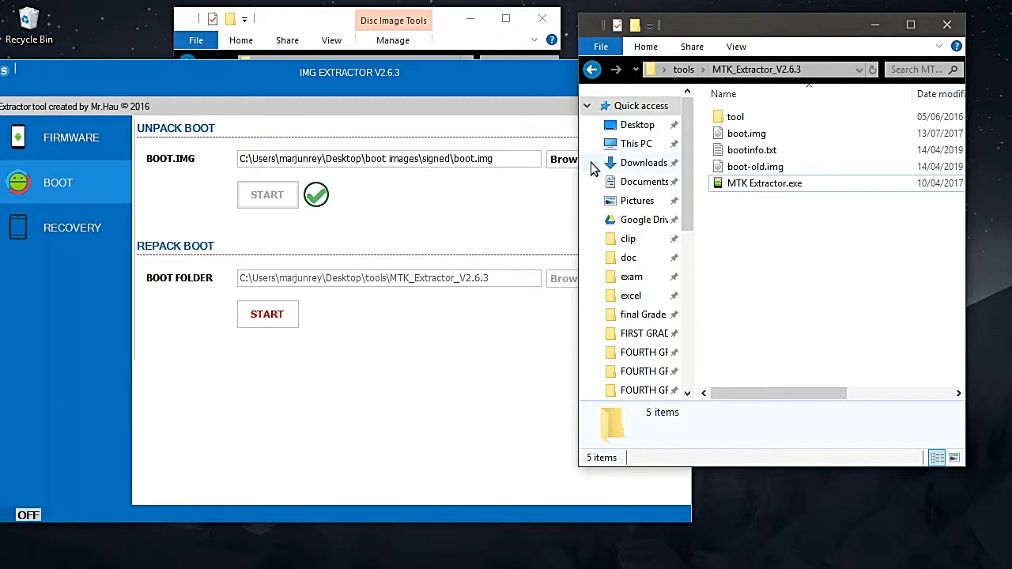
pyautogui.click(272, 320)
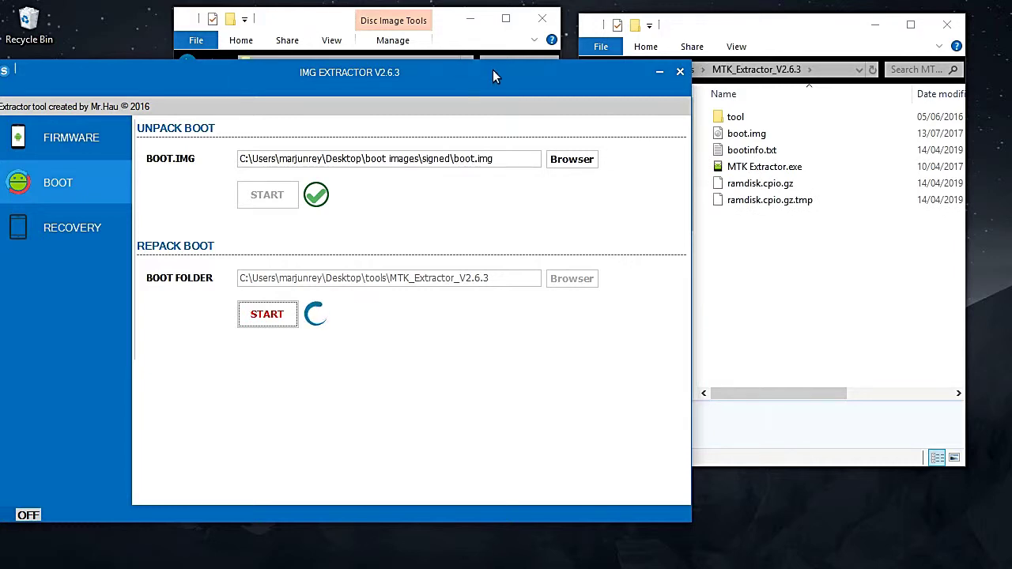
pyautogui.click(659, 73)
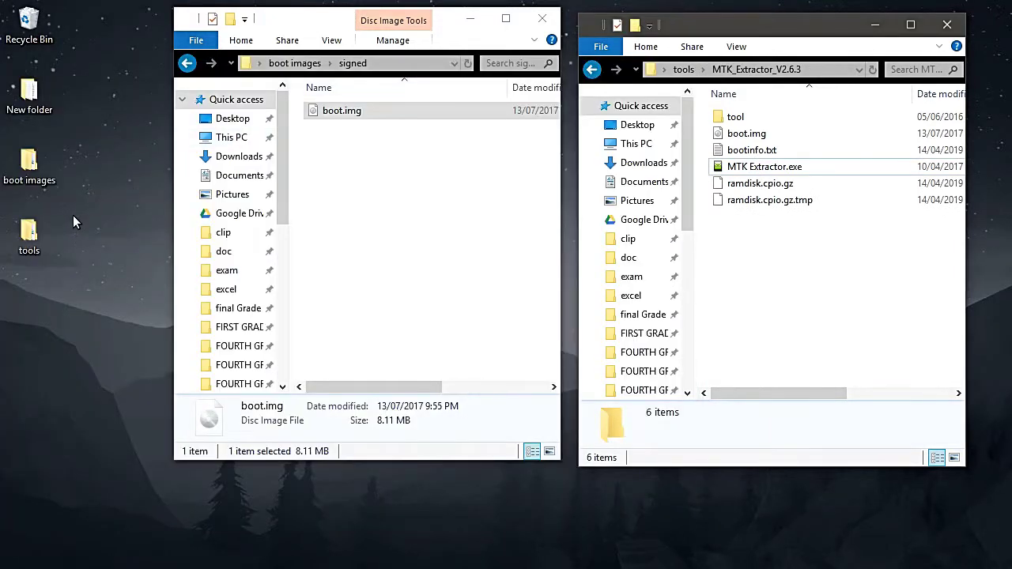
# Open tools > [Hovatek] IMG Unsign Tool V1.0 and run IMG Unsign Tool V1.0.exe as administrator
pyautogui.doubleClick(321, 115)
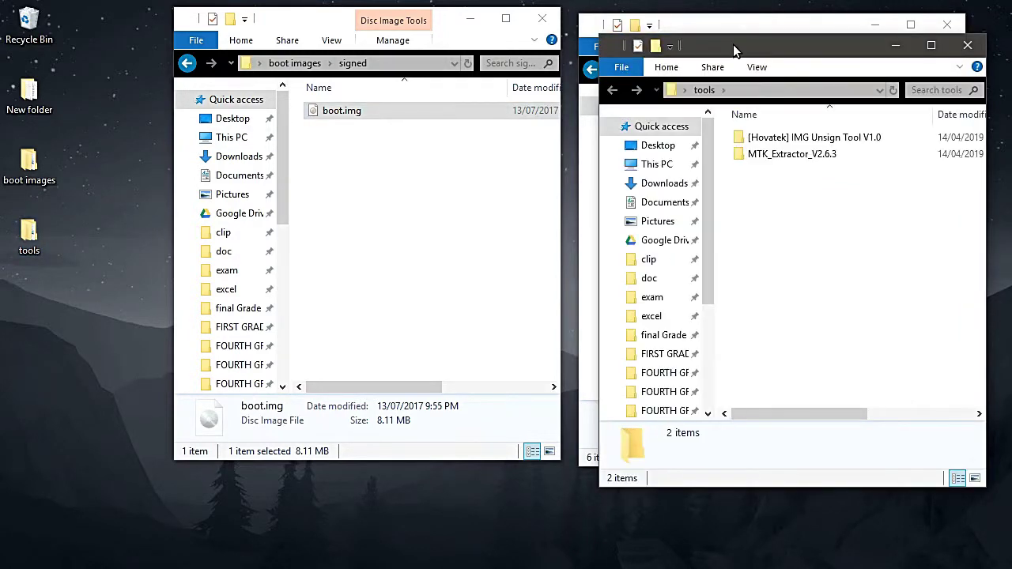
pyautogui.moveTo(733, 44); pyautogui.dragTo(547, 30)
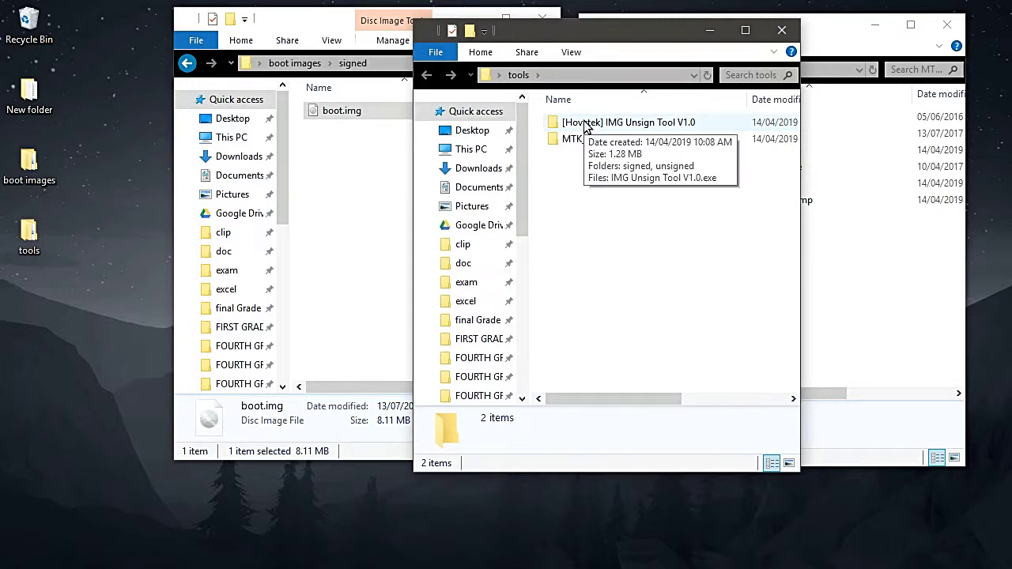
pyautogui.doubleClick(584, 124)
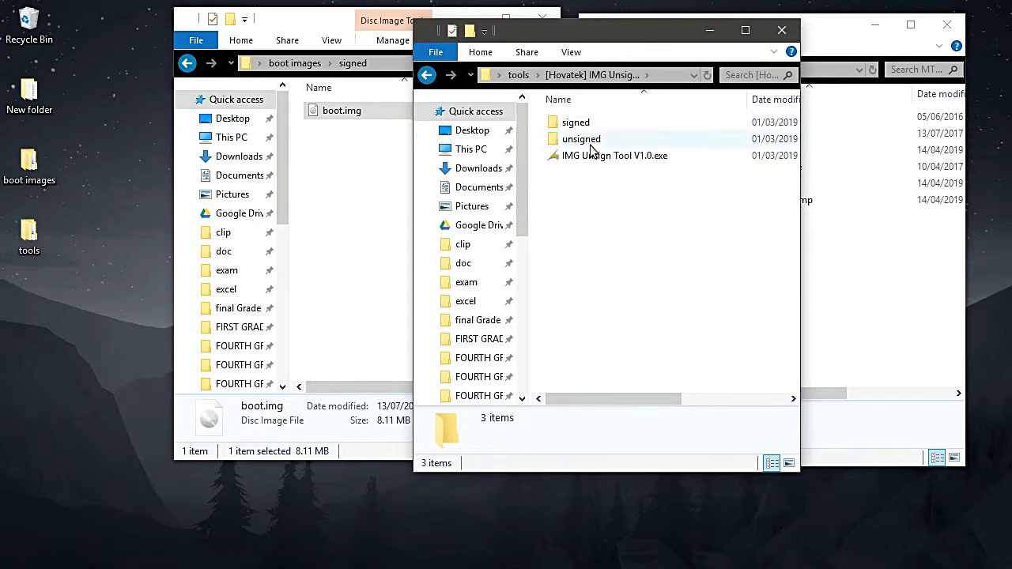
pyautogui.moveTo(612, 36); pyautogui.dragTo(562, 49)
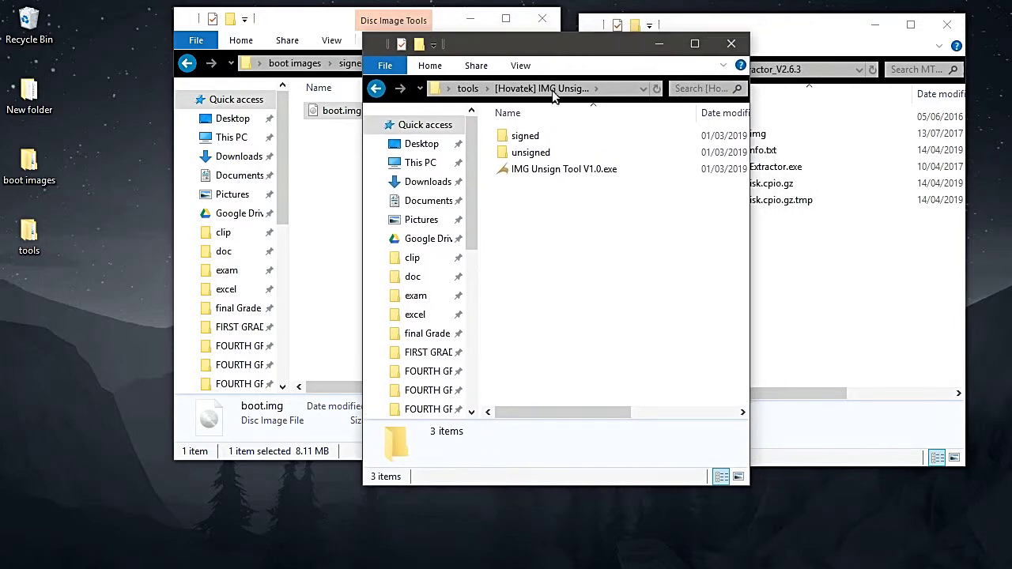
pyautogui.click(530, 172)
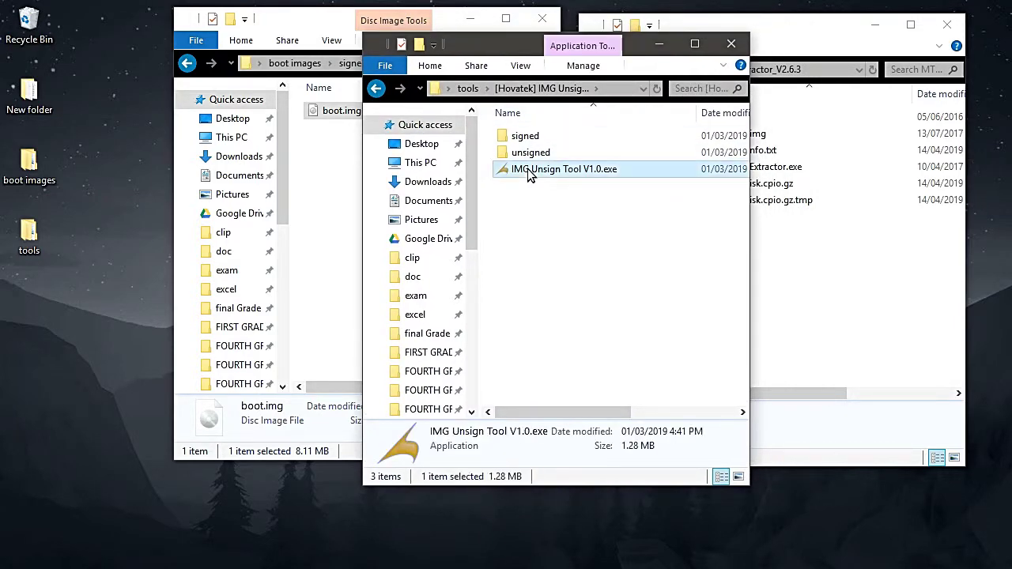
pyautogui.rightClick(530, 174)
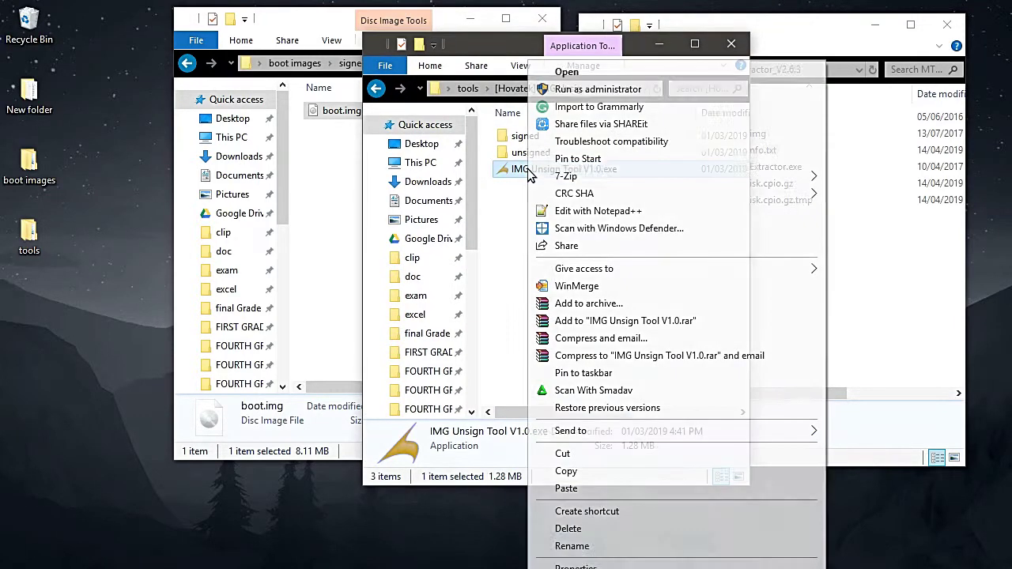
pyautogui.click(566, 92)
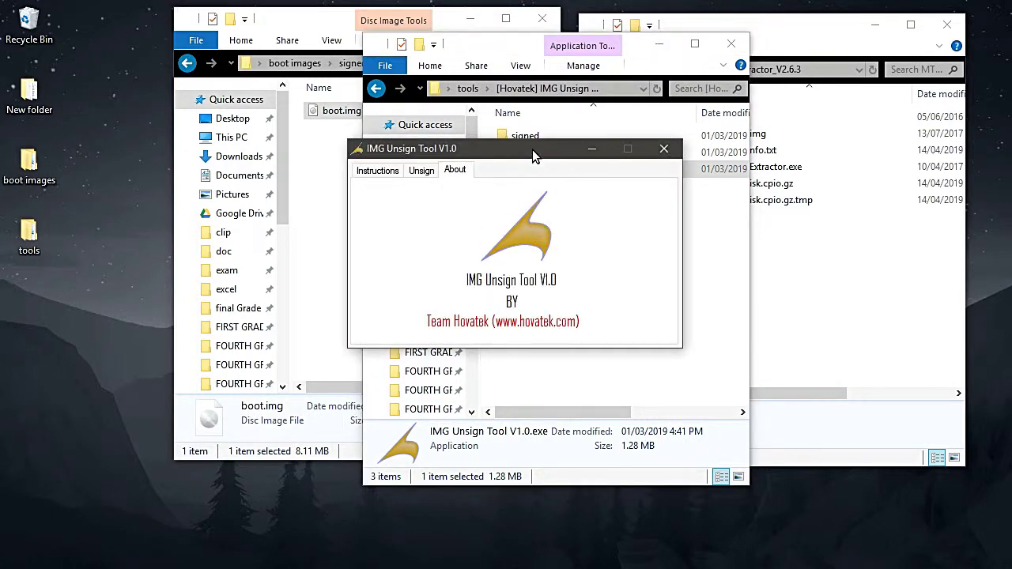
# Read IMG Unsign Tool's instructions, then show the Unsign page with Boot, Recovery, System and Vendor
pyautogui.moveTo(533, 150); pyautogui.dragTo(554, 144)
pyautogui.click(400, 166)
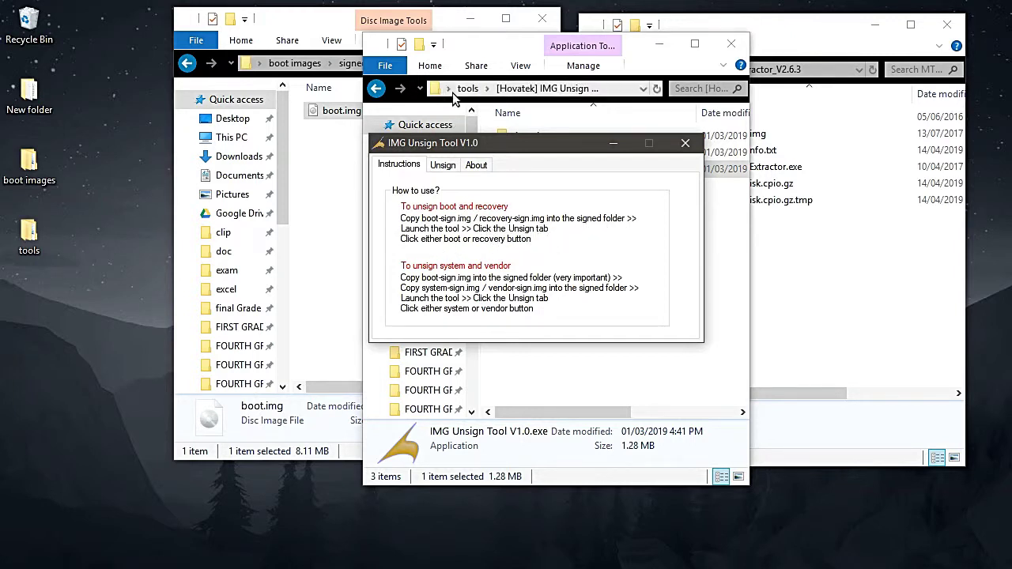
pyautogui.click(444, 165)
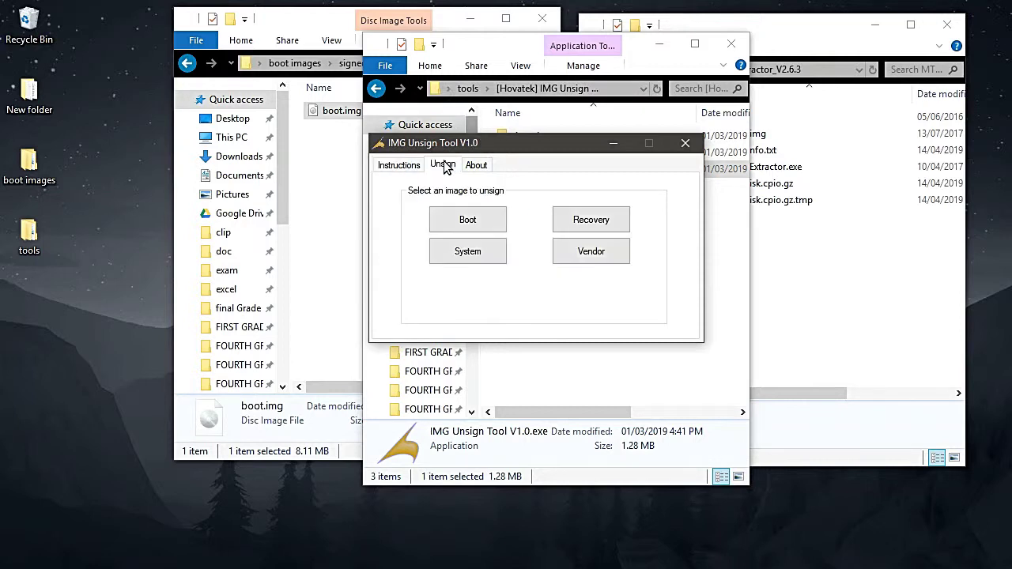
pyautogui.click(335, 144)
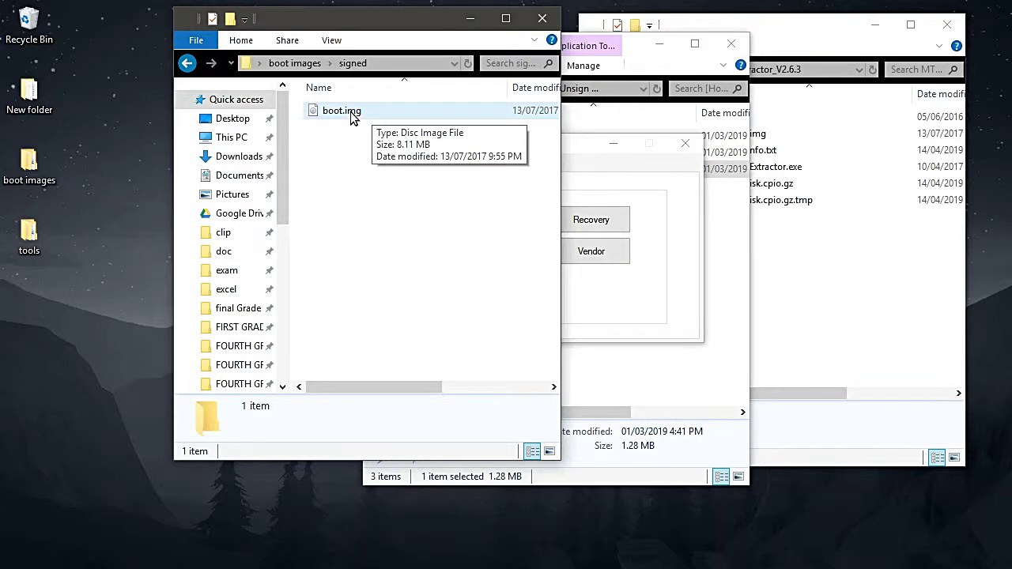
# Paste the copied boot.img into the [Hovatek] IMG Unsign Tool's signed folder and verify it's there
pyautogui.click(634, 49)
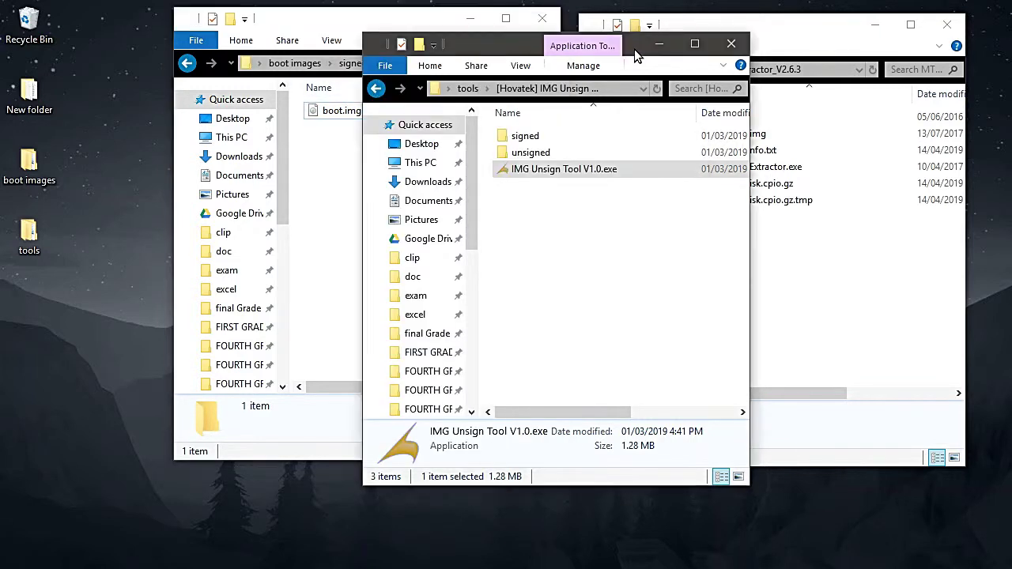
pyautogui.doubleClick(524, 136)
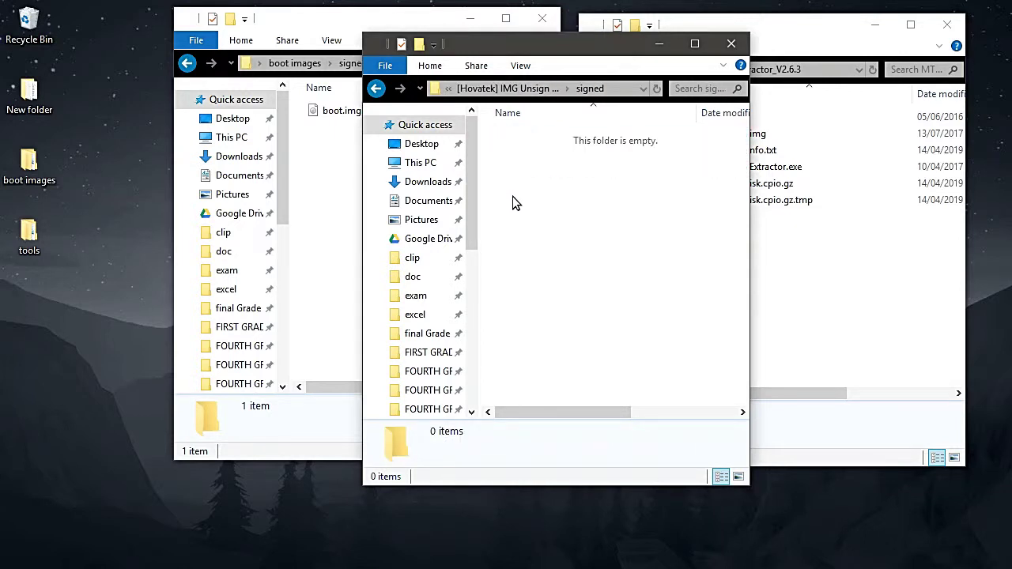
pyautogui.press('BackSpace')
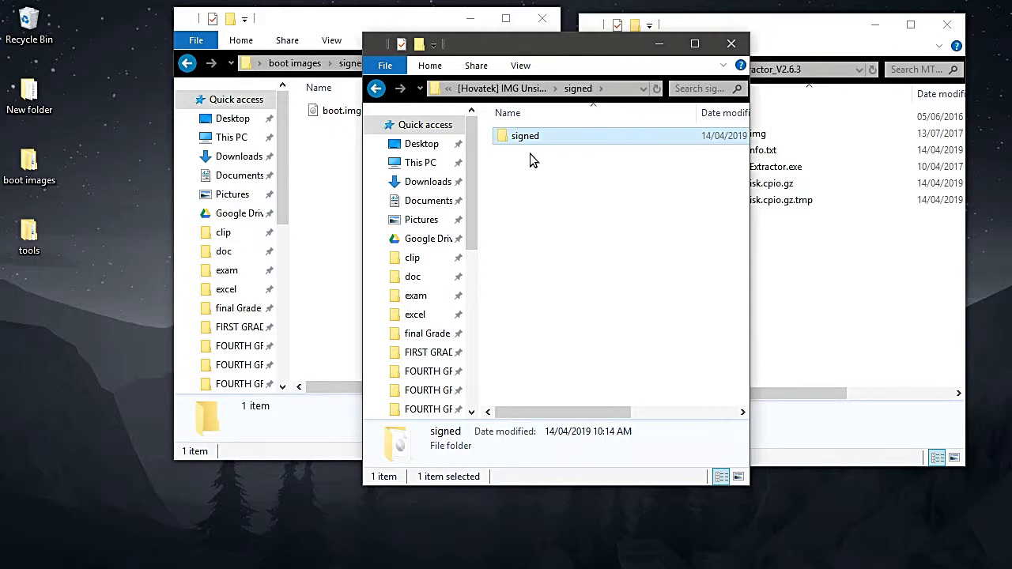
pyautogui.doubleClick(525, 137)
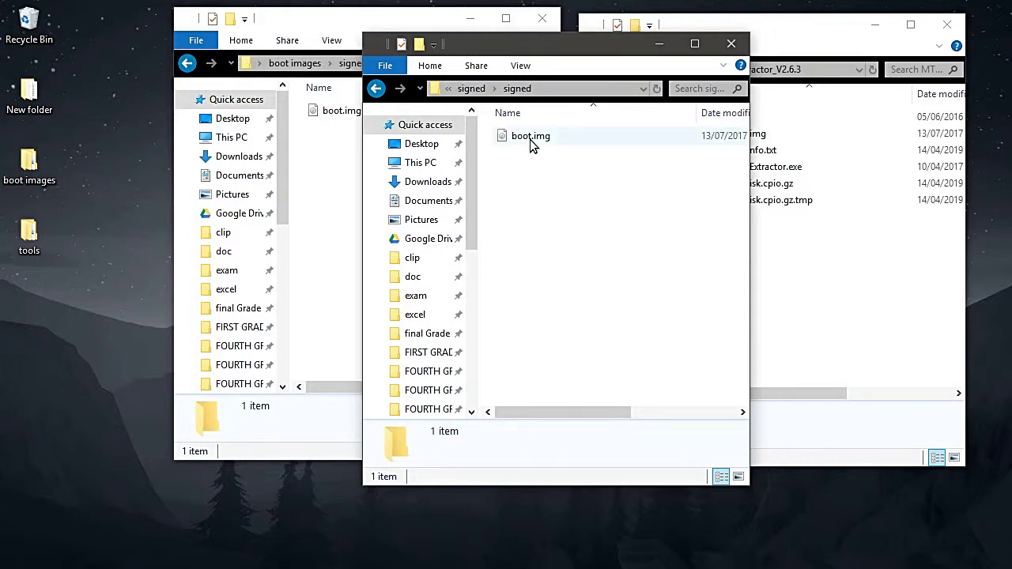
pyautogui.click(515, 146)
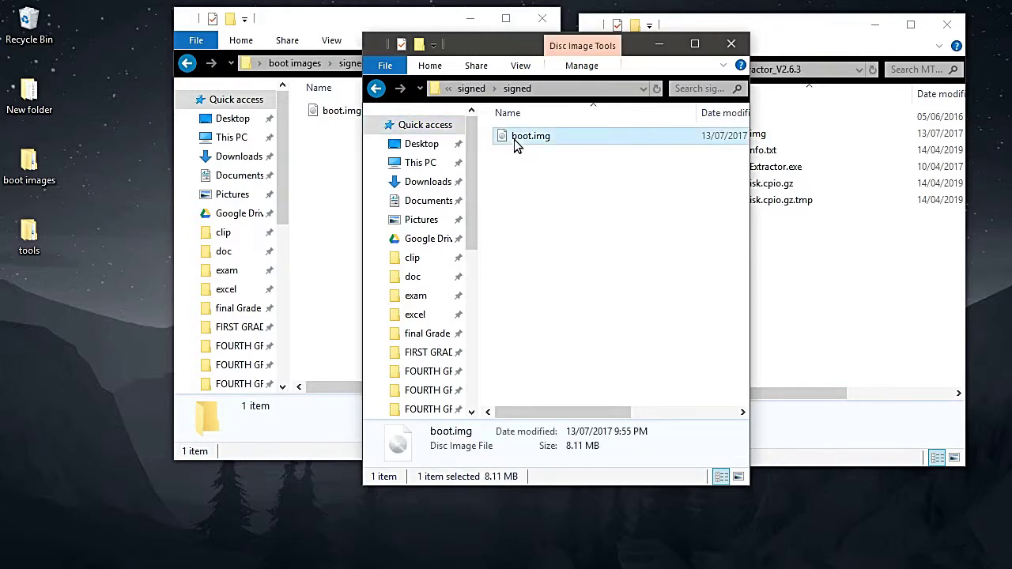
pyautogui.click(478, 89)
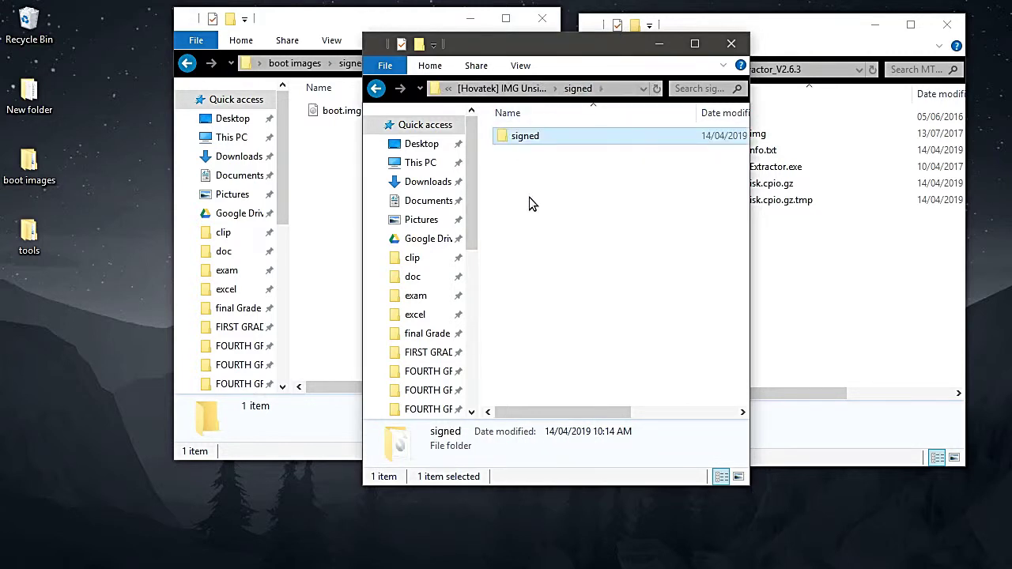
pyautogui.click(527, 150)
pyautogui.click(526, 137)
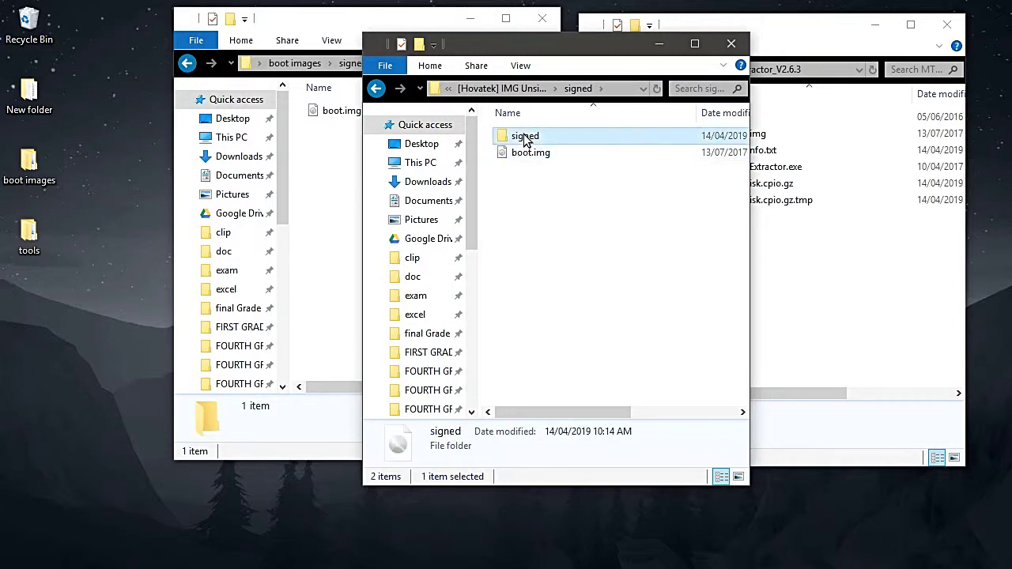
pyautogui.doubleClick(525, 138)
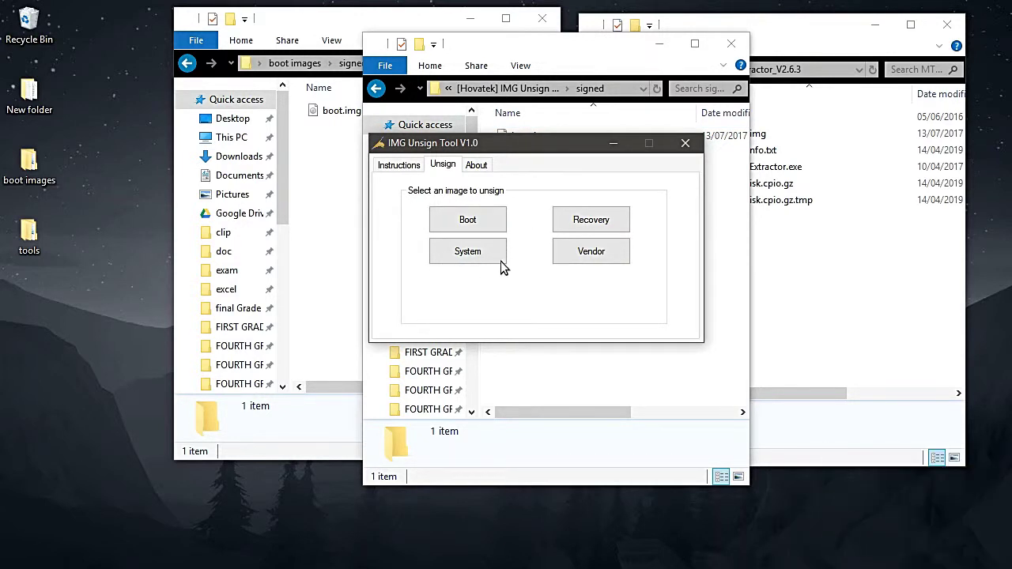
# Try unsigning Boot, then dismiss the error that boot-sign.img is missing from the signed folder
pyautogui.click(479, 220)
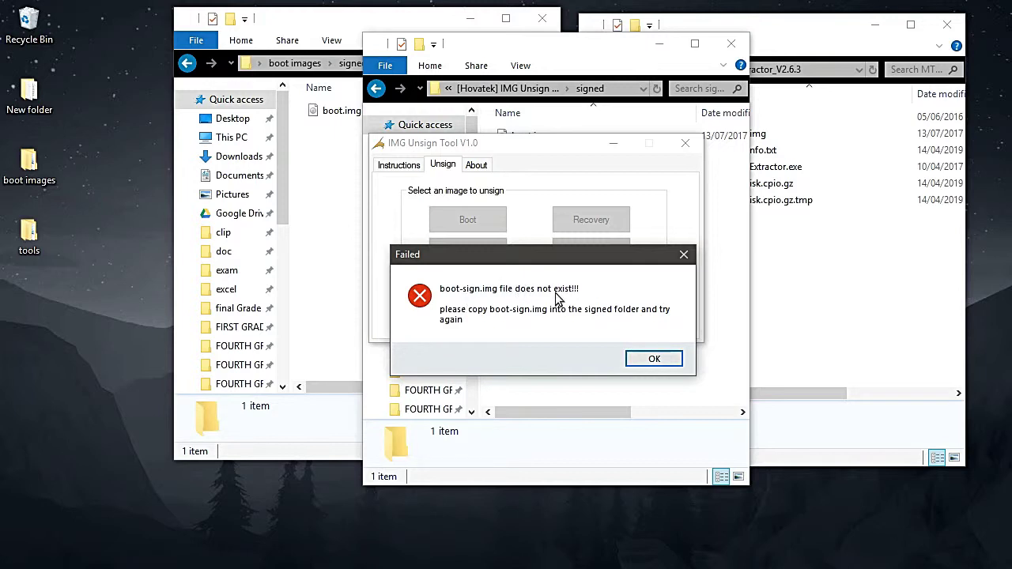
pyautogui.click(647, 360)
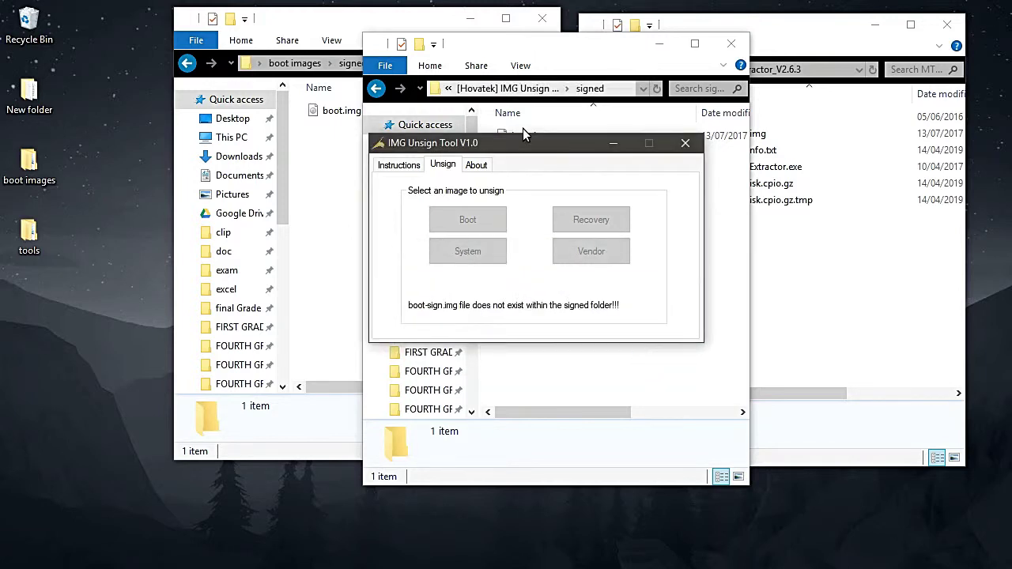
# Rename boot.img in the signed folder to boot-sign.img
pyautogui.moveTo(522, 148); pyautogui.dragTo(520, 205)
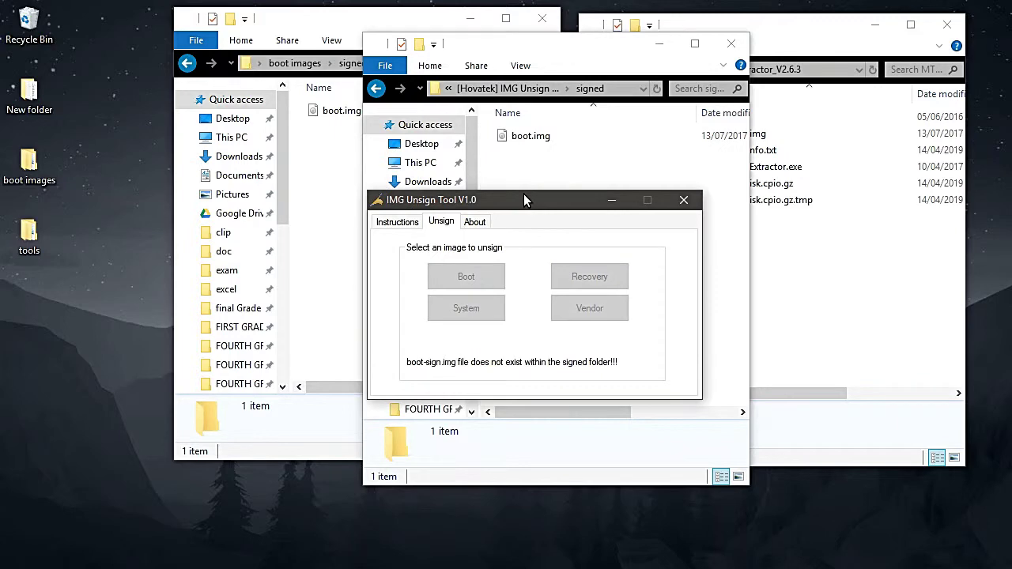
pyautogui.click(529, 141)
pyautogui.rightClick(529, 142)
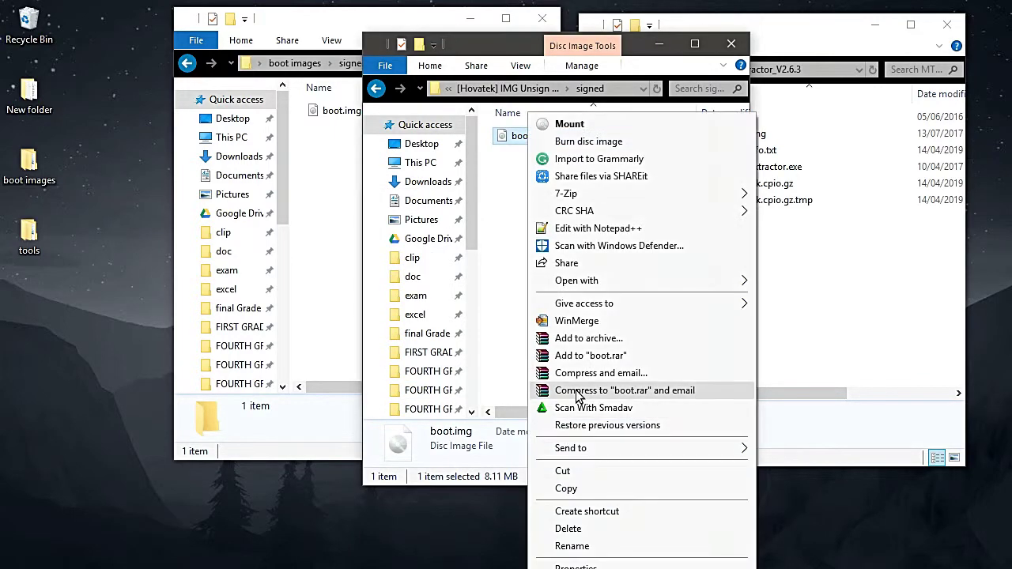
pyautogui.click(556, 546)
pyautogui.press('Right')
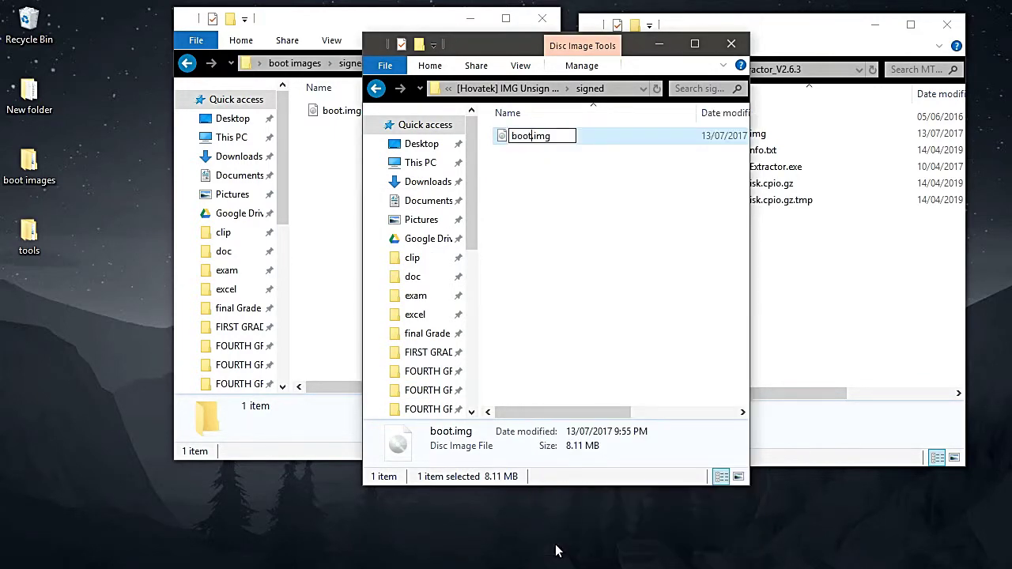
pyautogui.write('-sign')
pyautogui.press('Return')
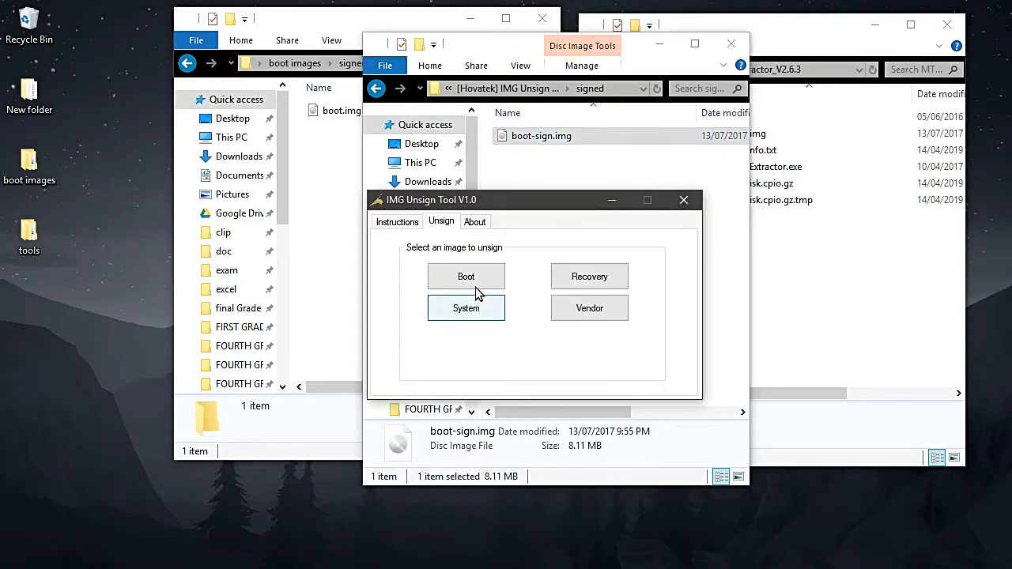
# Unsign boot-sign.img with the Boot option, acknowledge the success message, and close the unsign tool
pyautogui.click(468, 279)
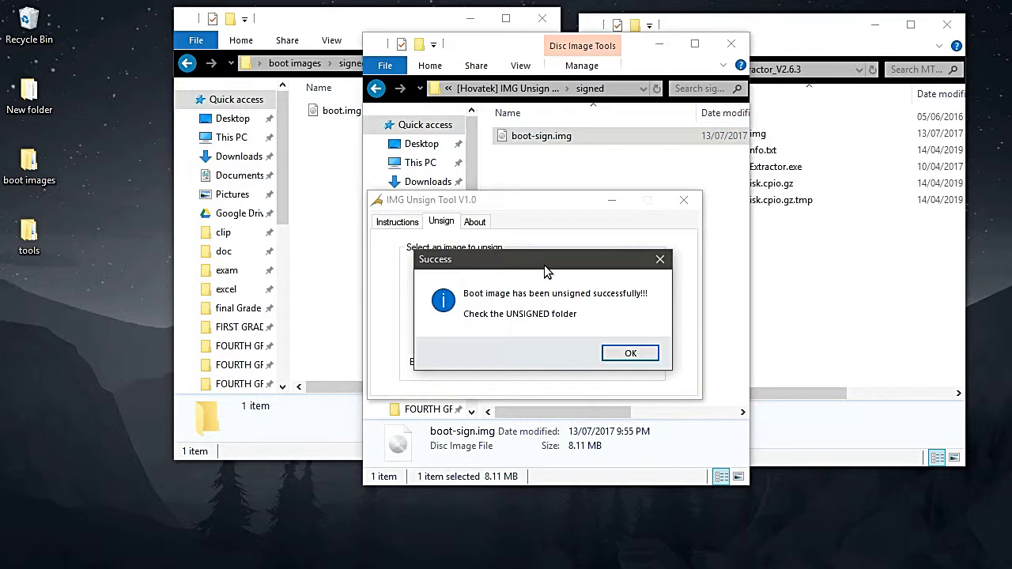
pyautogui.moveTo(547, 261); pyautogui.dragTo(513, 150)
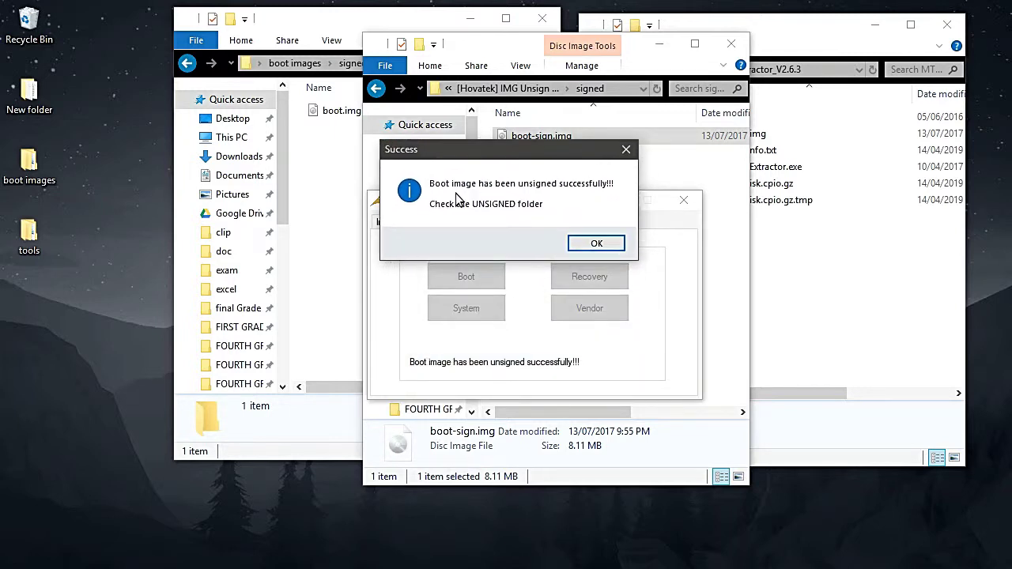
pyautogui.click(597, 245)
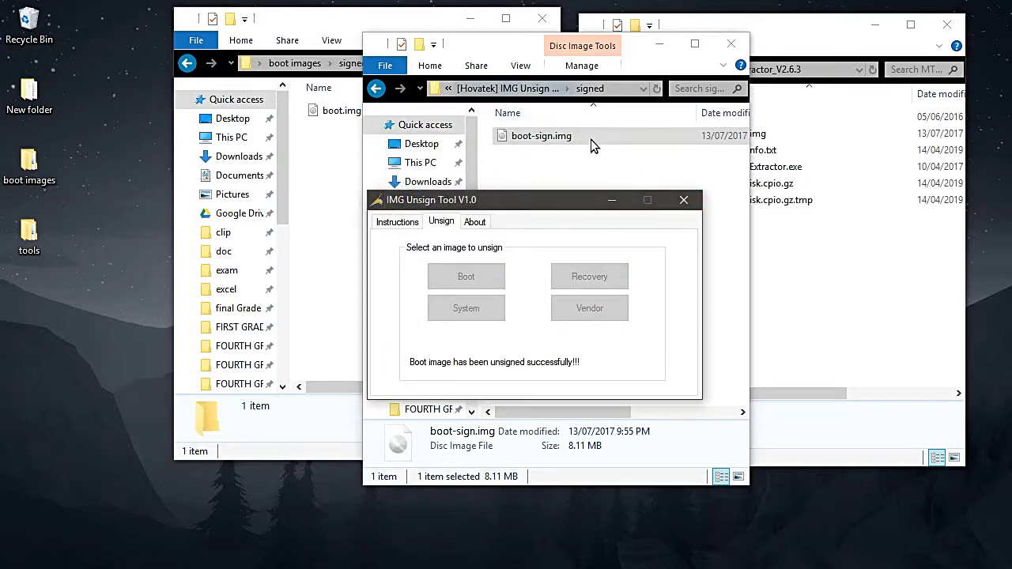
pyautogui.click(684, 200)
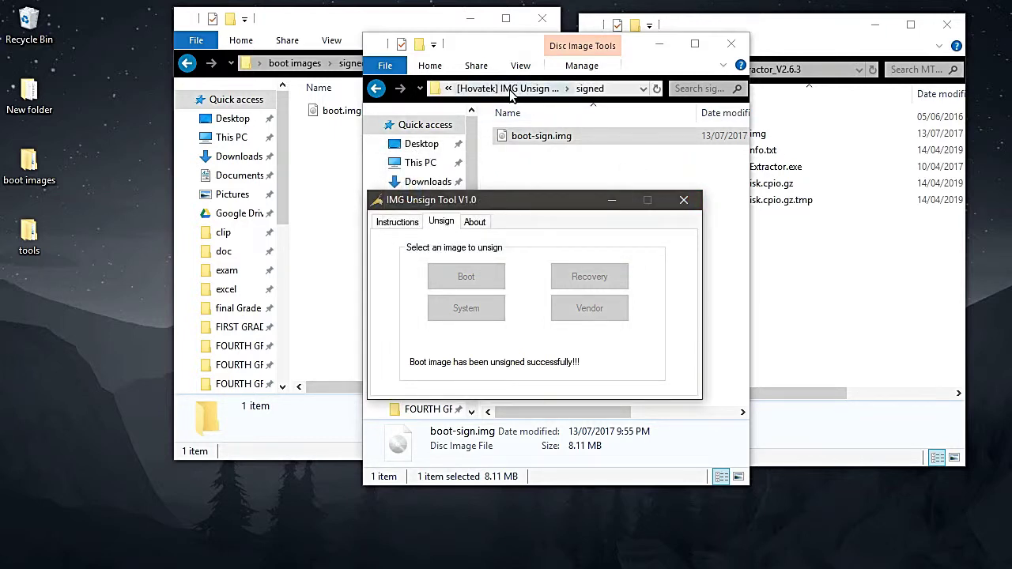
pyautogui.hotkey('alt', 'Up')
# Open the tool's unsigned folder holding the new boot.img and move its window left
pyautogui.doubleClick(522, 152)
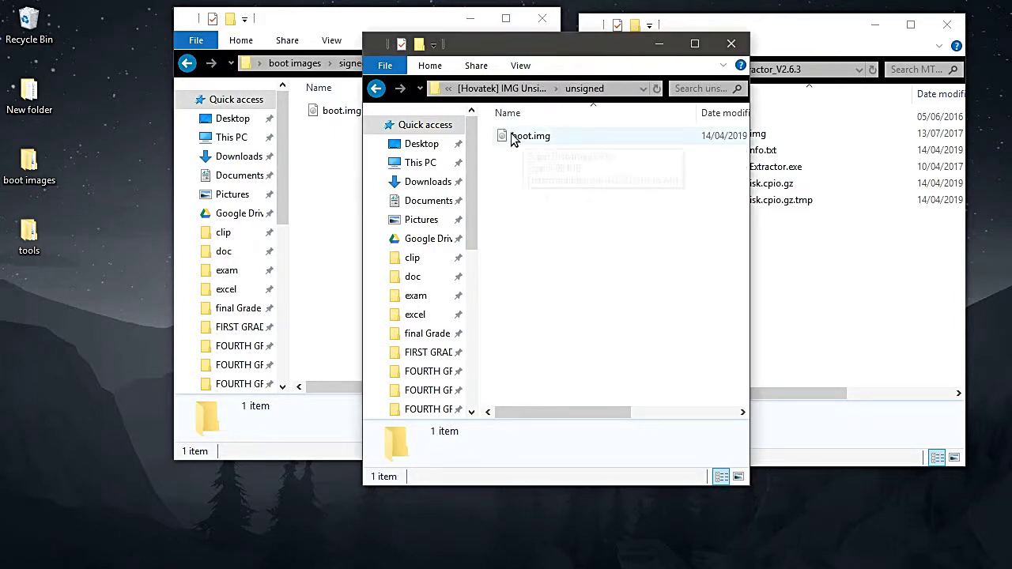
pyautogui.moveTo(493, 48); pyautogui.dragTo(345, 45)
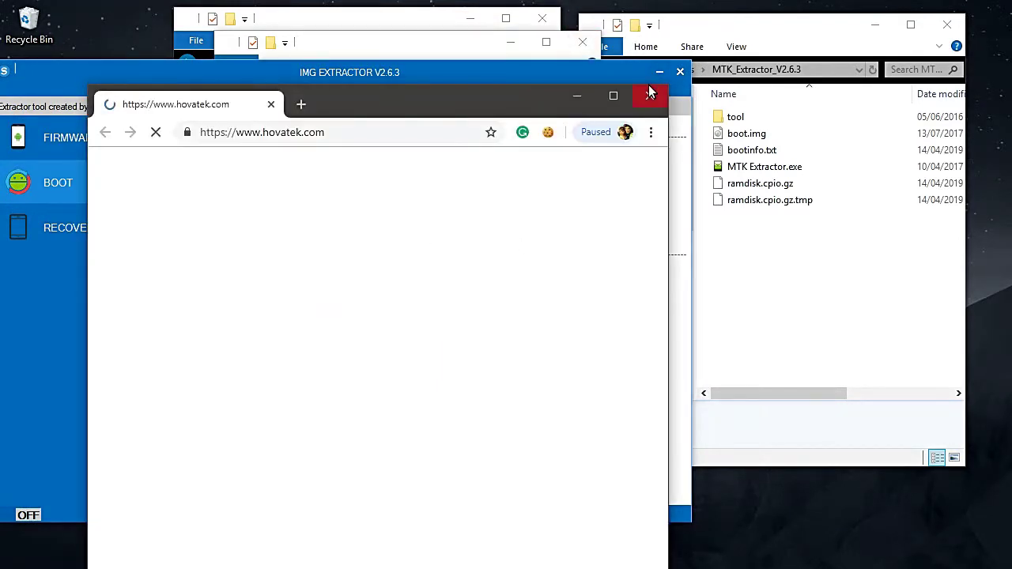
# Close the hovatek.com browser page, cancel the Browser file picker, and start the boot repack
pyautogui.click(649, 90)
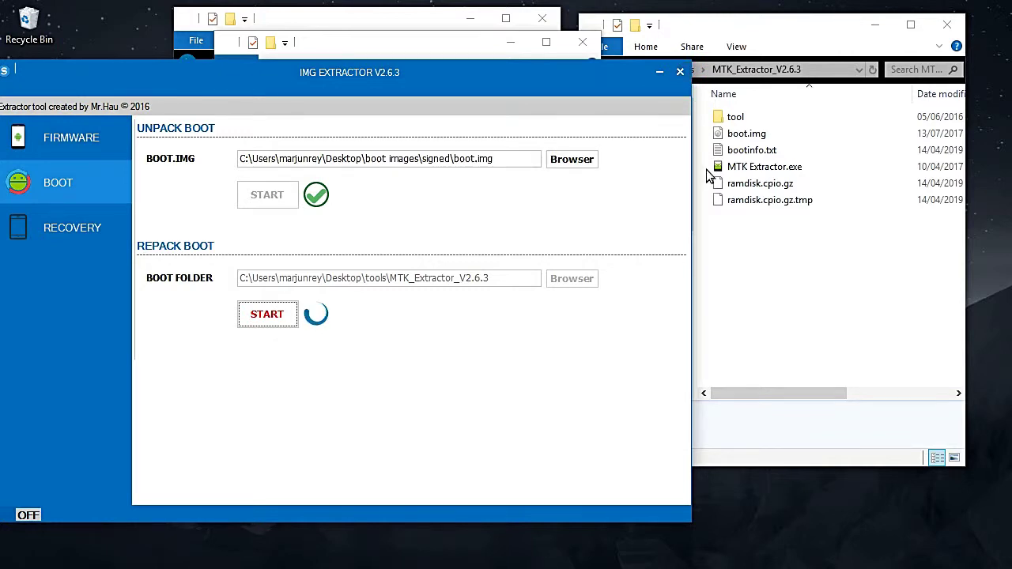
pyautogui.click(579, 158)
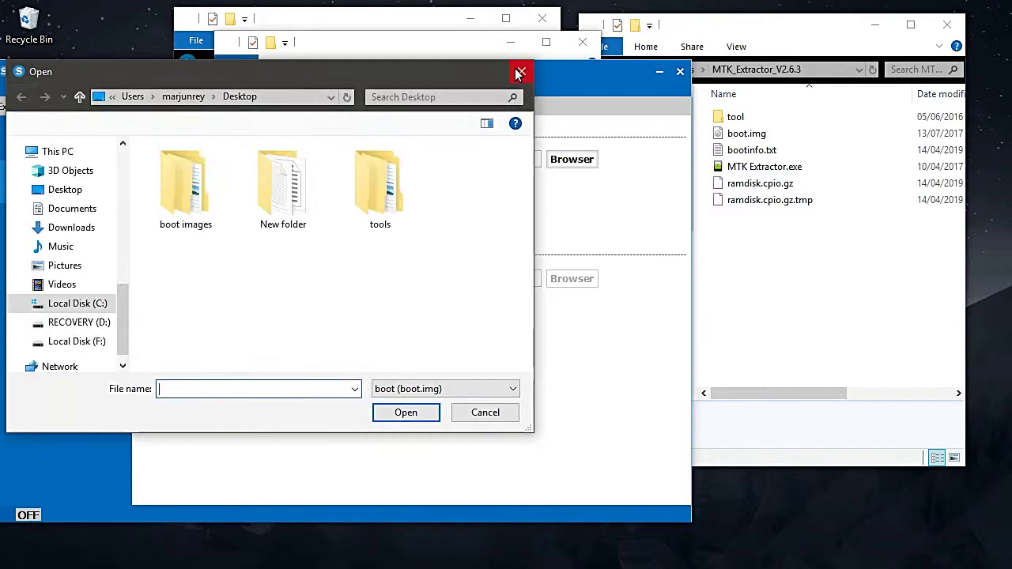
pyautogui.click(521, 73)
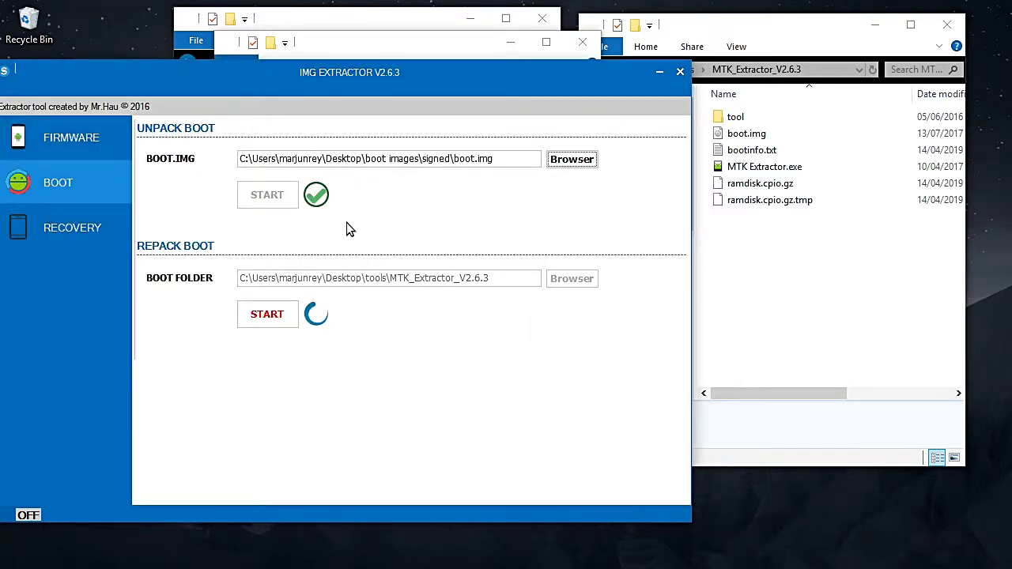
pyautogui.click(265, 321)
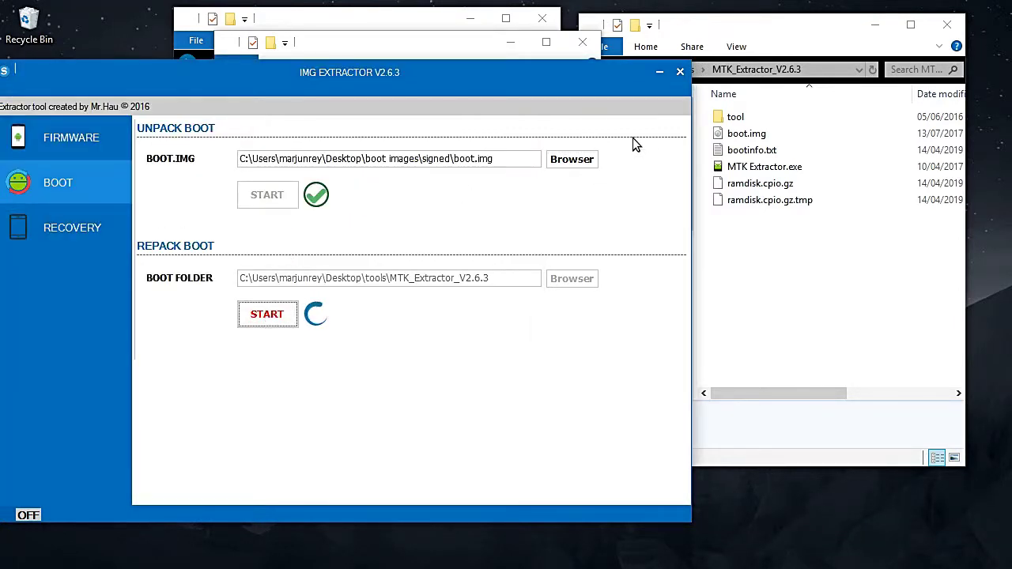
# Delete the leftover ramdisk files, bootinfo.txt and old boot.img from MTK_Extractor_V2.6.3, then relaunch MTK Extractor.exe
pyautogui.click(680, 72)
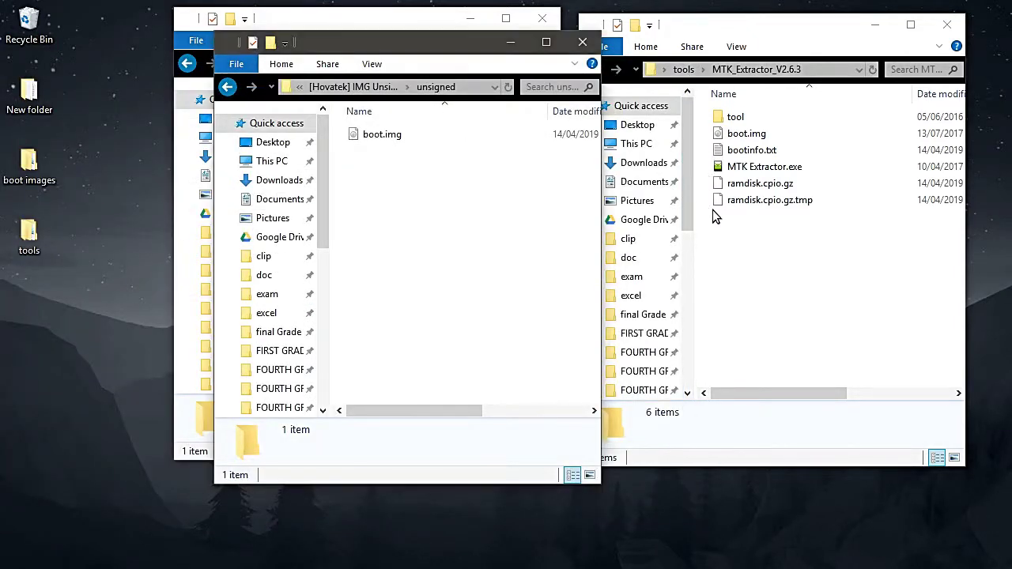
pyautogui.moveTo(712, 209); pyautogui.dragTo(728, 190)
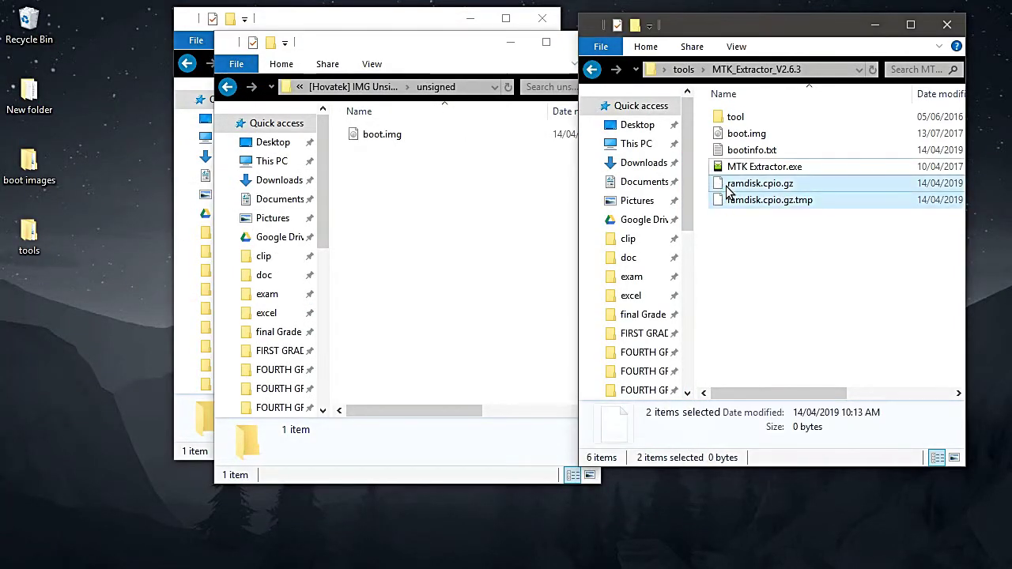
pyautogui.press('Delete')
pyautogui.click(732, 150)
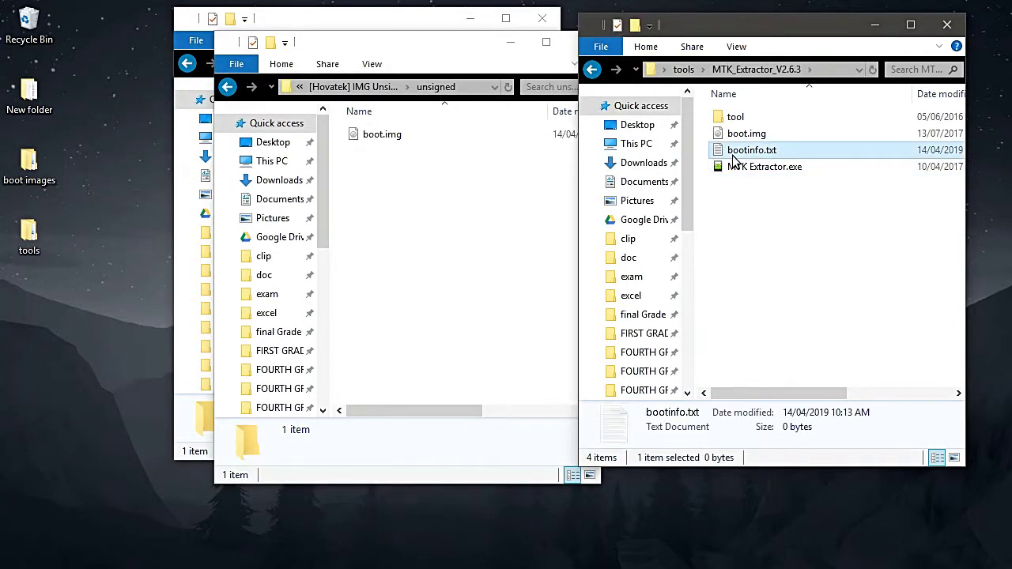
pyautogui.press('Delete')
pyautogui.click(733, 137)
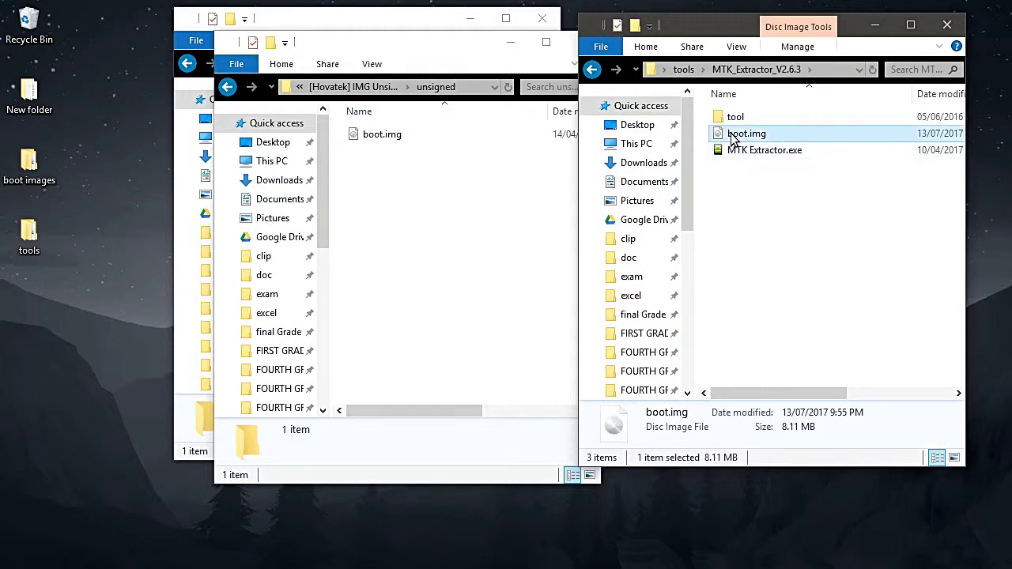
pyautogui.press('Delete')
pyautogui.click(733, 139)
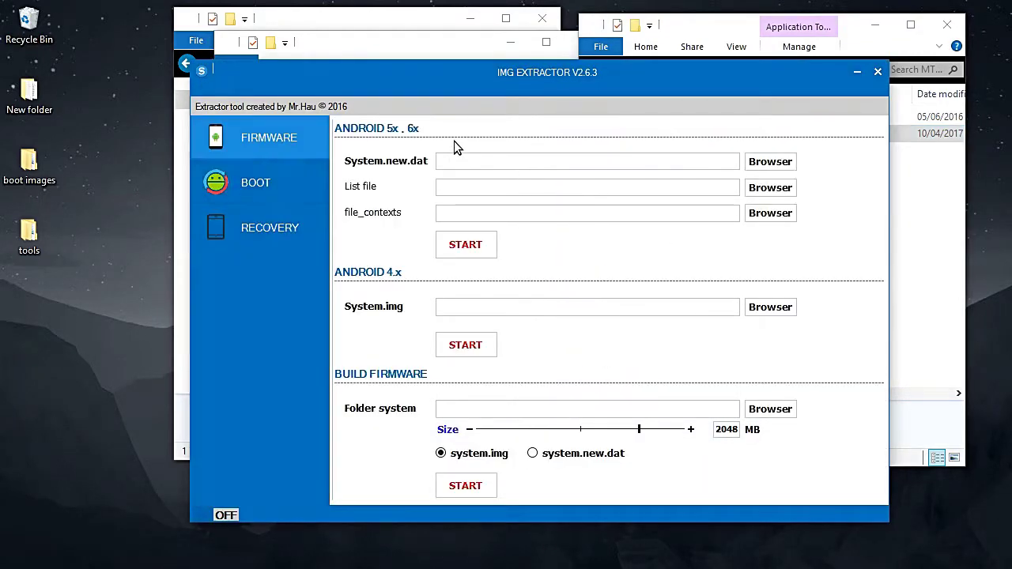
# On the BOOT page, unpack tools > [Hovatek] IMG Unsign Tool V1.0 > unsigned > boot.img
pyautogui.click(252, 190)
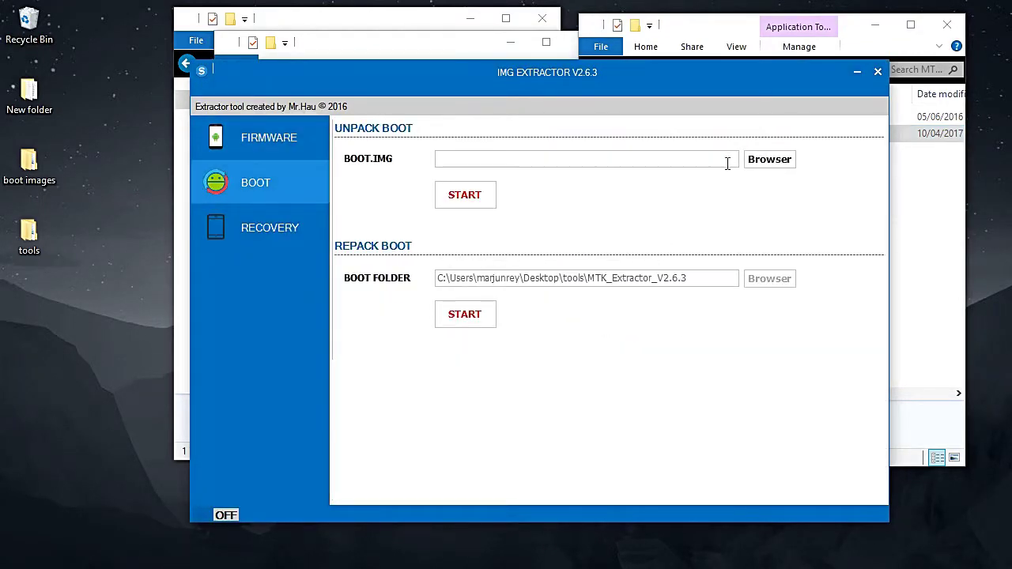
pyautogui.click(773, 161)
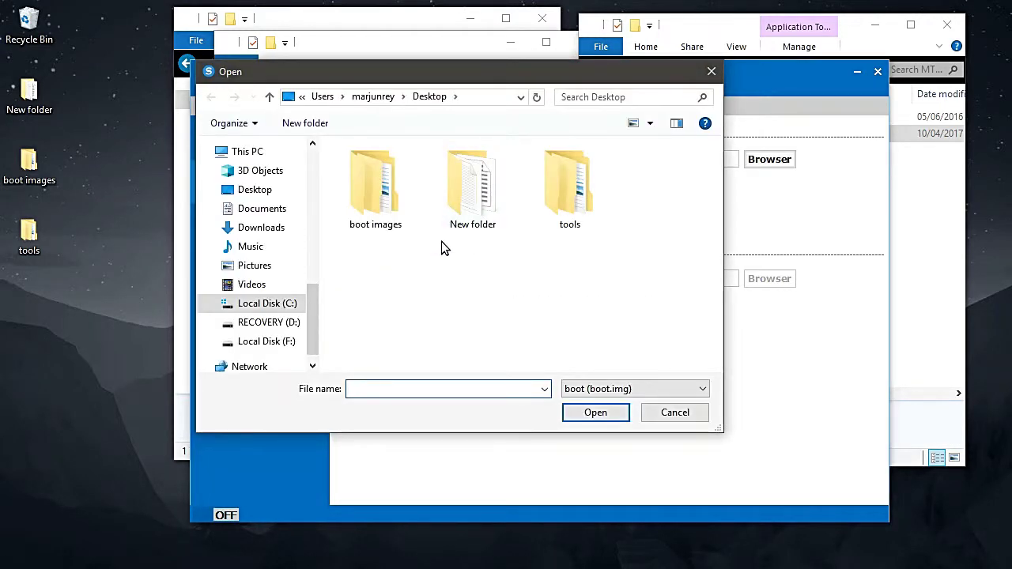
pyautogui.doubleClick(559, 200)
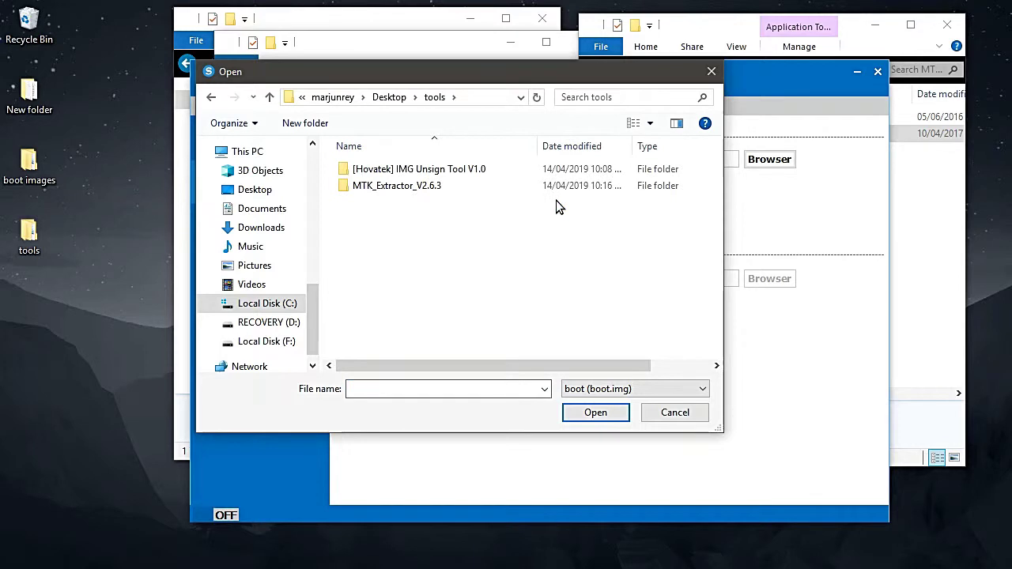
pyautogui.doubleClick(360, 170)
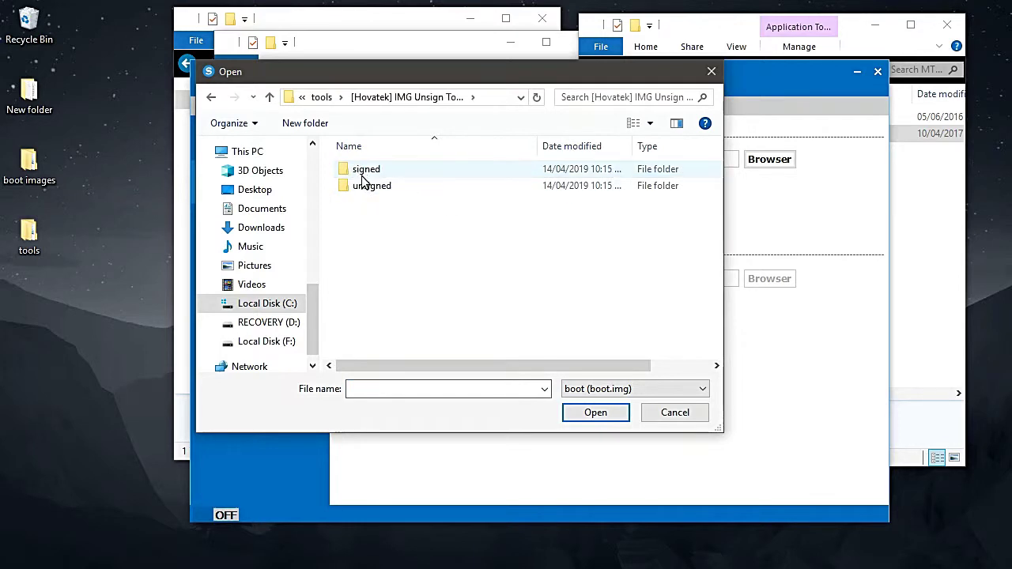
pyautogui.doubleClick(362, 185)
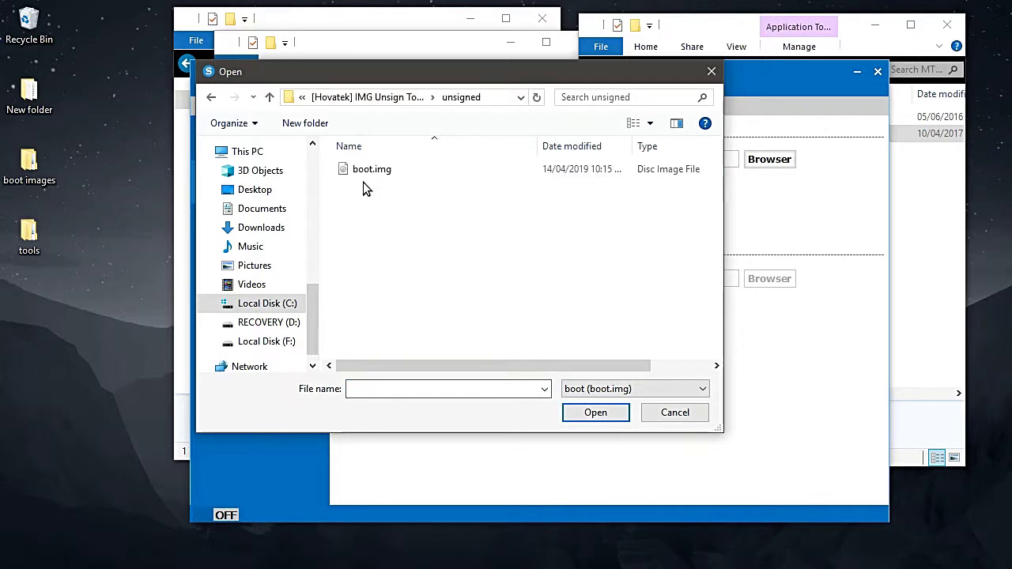
pyautogui.doubleClick(367, 168)
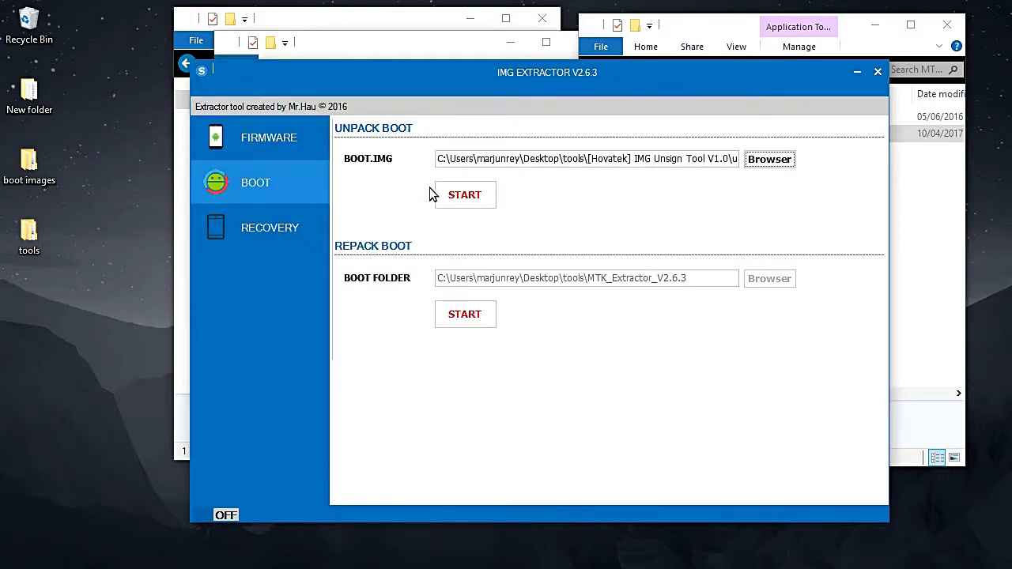
pyautogui.click(467, 198)
pyautogui.moveTo(568, 73); pyautogui.dragTo(346, 51)
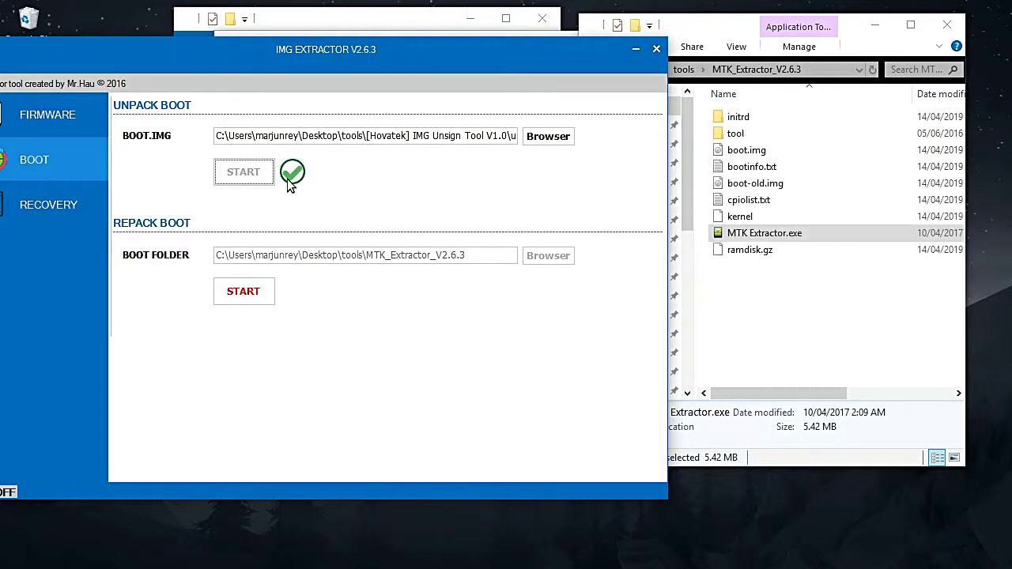
# Box-select all nine files in MTK_Extractor_V2.6.3, including kernel, ramdisk.gz and initrd
pyautogui.click(764, 272)
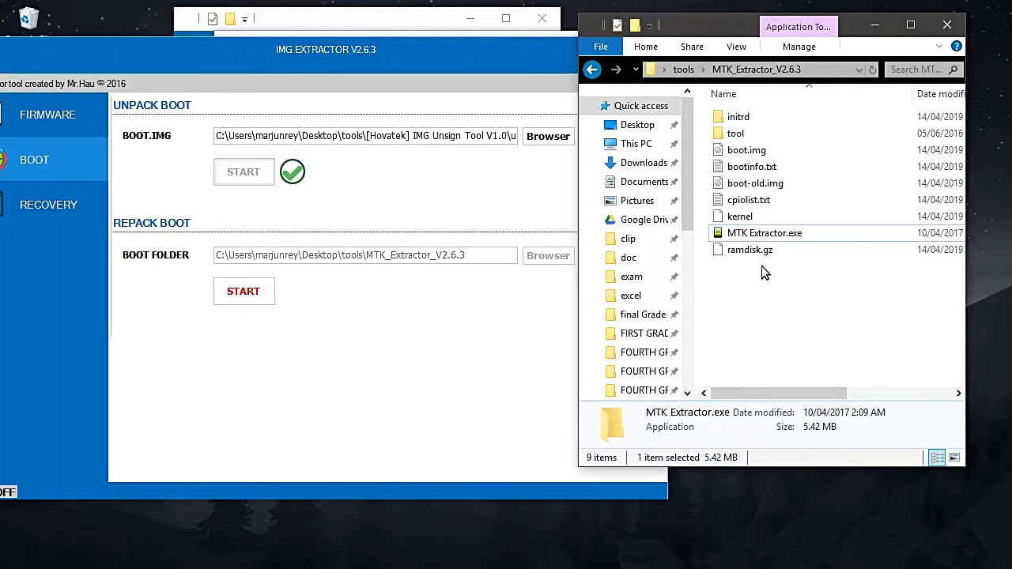
pyautogui.click(761, 265)
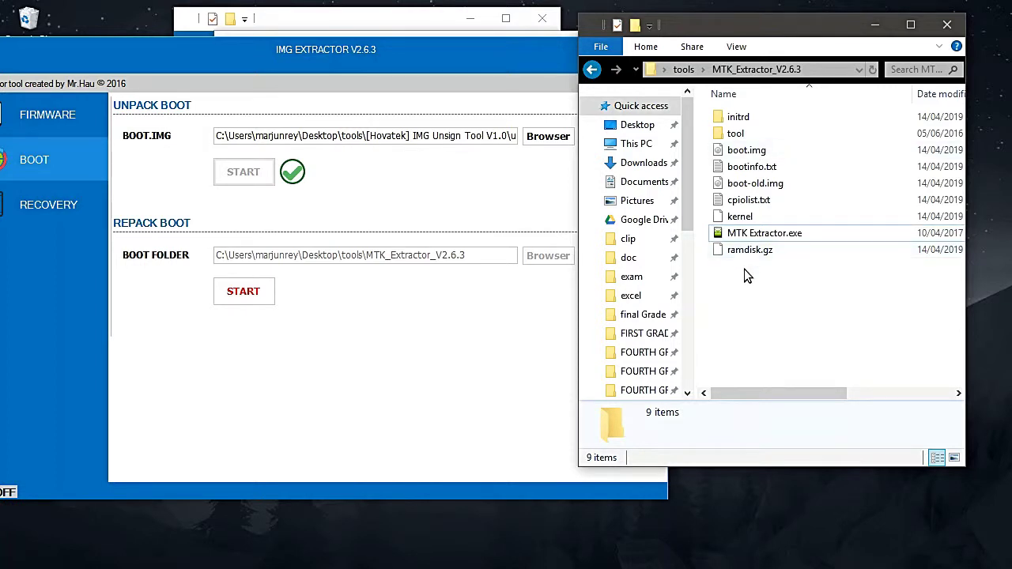
pyautogui.moveTo(748, 275); pyautogui.dragTo(732, 119)
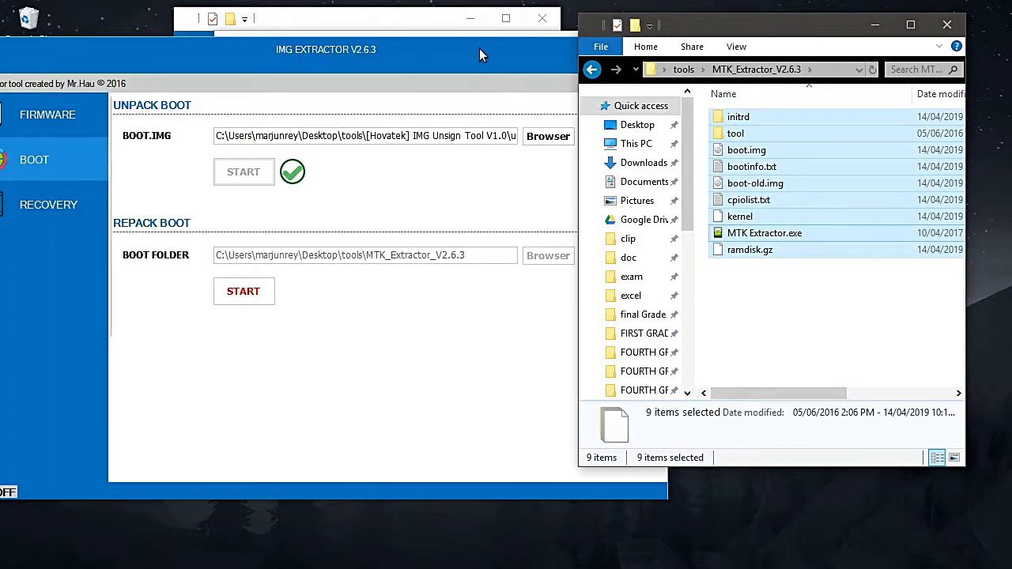
pyautogui.moveTo(479, 48); pyautogui.dragTo(457, 158)
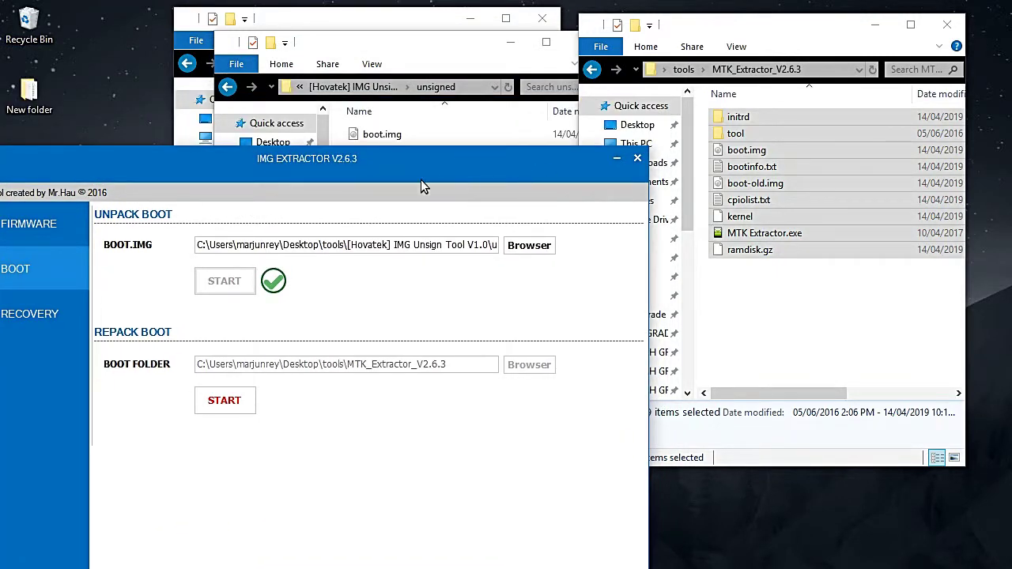
# Nudge IMG Extractor right and place the 'unsigned' folder window holding boot.img over it
pyautogui.moveTo(391, 164); pyautogui.dragTo(434, 164)
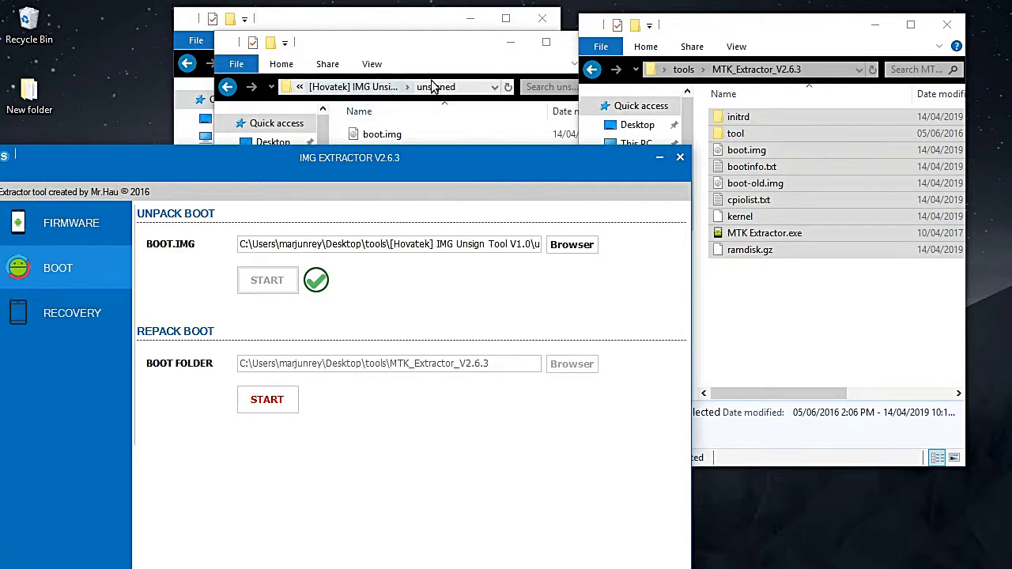
pyautogui.moveTo(432, 45); pyautogui.dragTo(423, 174)
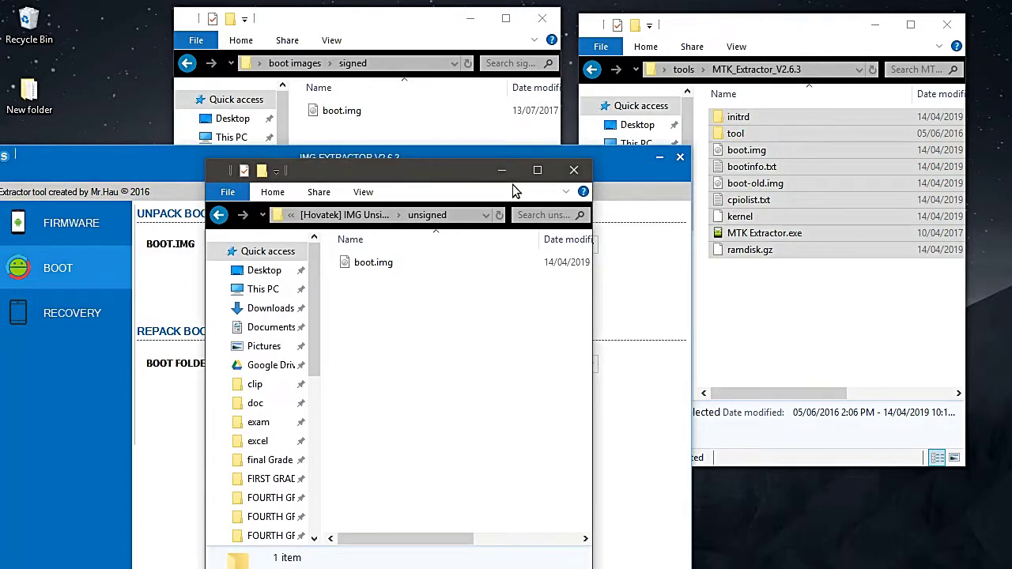